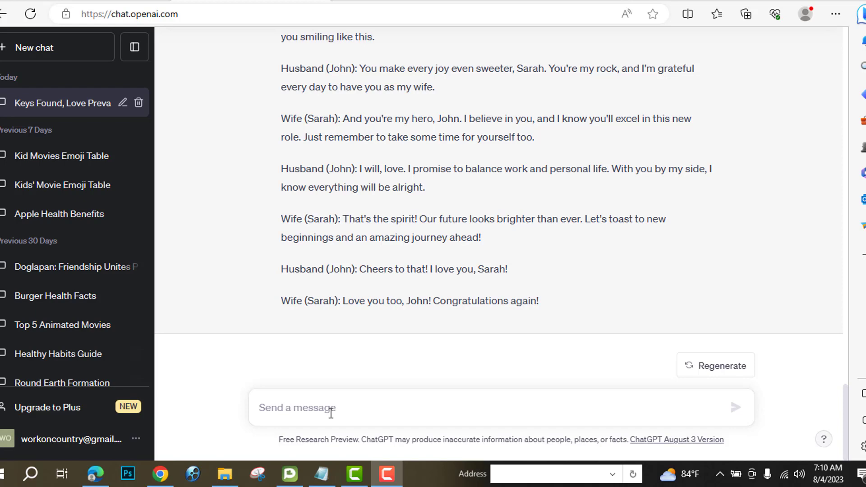
# - Submit the prompt "write a short conversation between husband and wife. Husband got a job, and he is happy"
pyautogui.write('write a short conversation between husband and wife. Husband got a job, and he is happy')
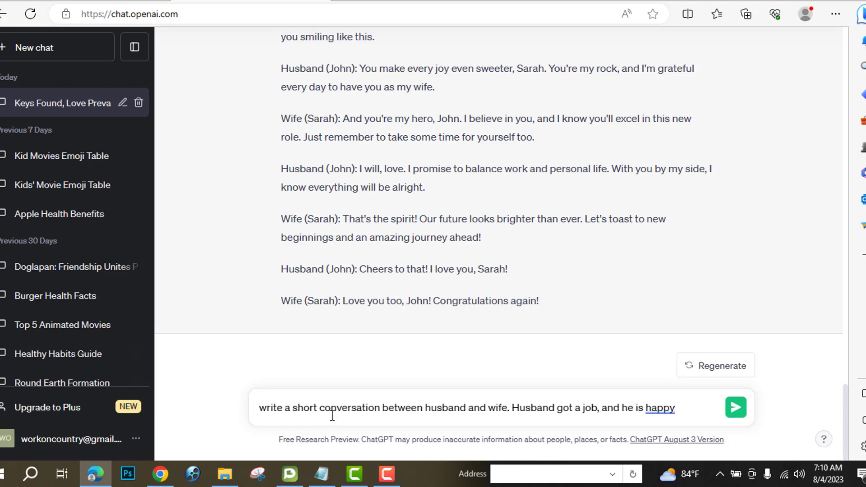
pyautogui.click(736, 411)
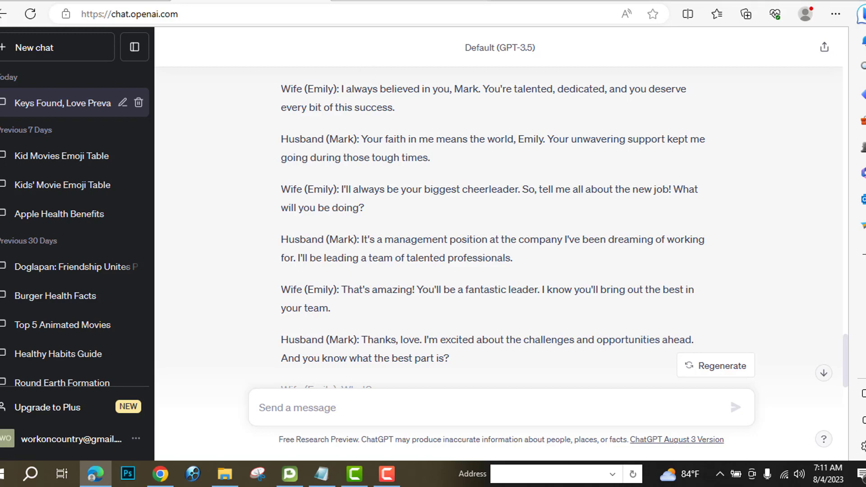
# - Start the Plotagon Studio Windows download from the plotagon.com Desktop App page and pause it
pyautogui.click(226, 2)
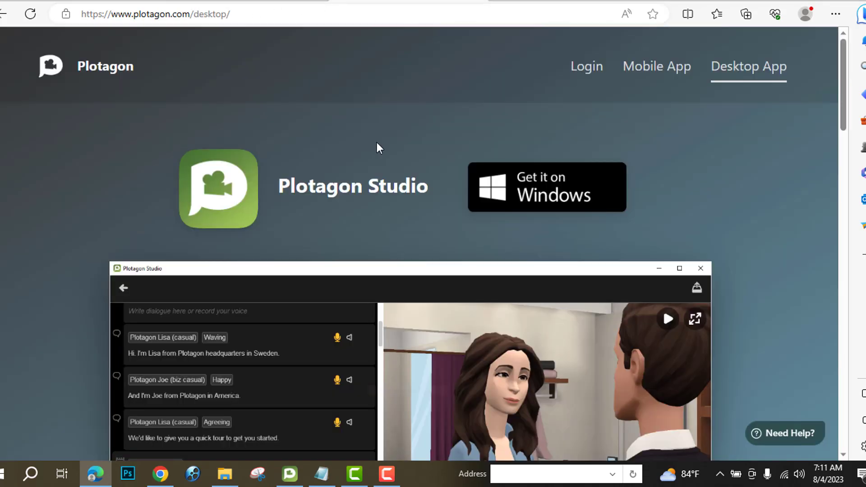
pyautogui.click(655, 68)
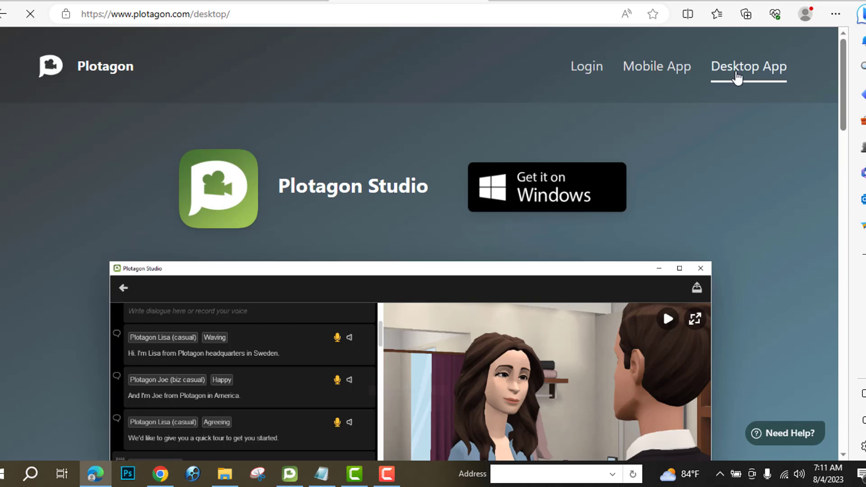
pyautogui.click(739, 72)
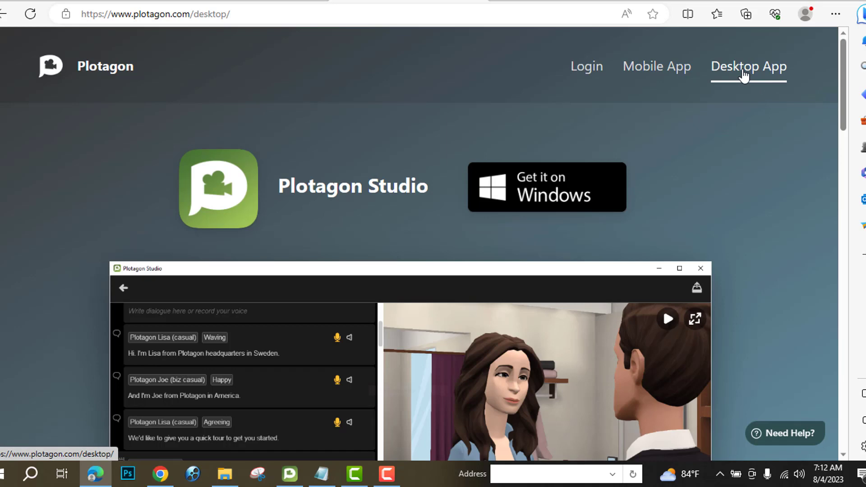
pyautogui.click(554, 200)
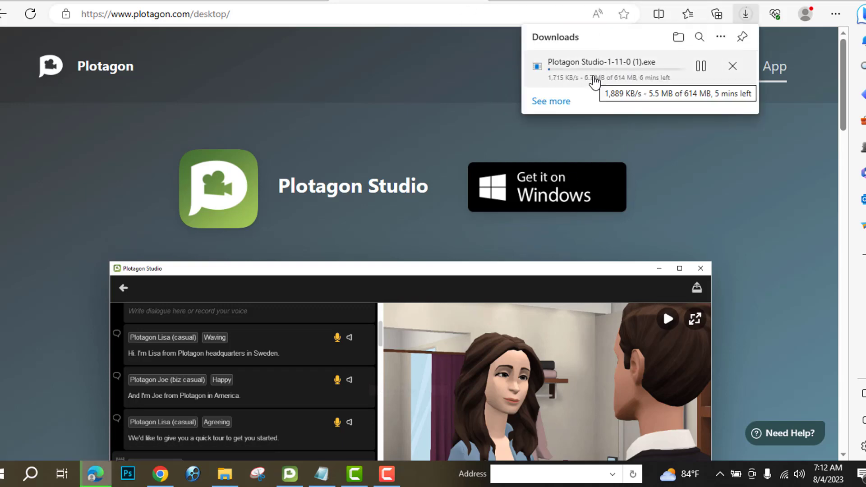
pyautogui.click(700, 68)
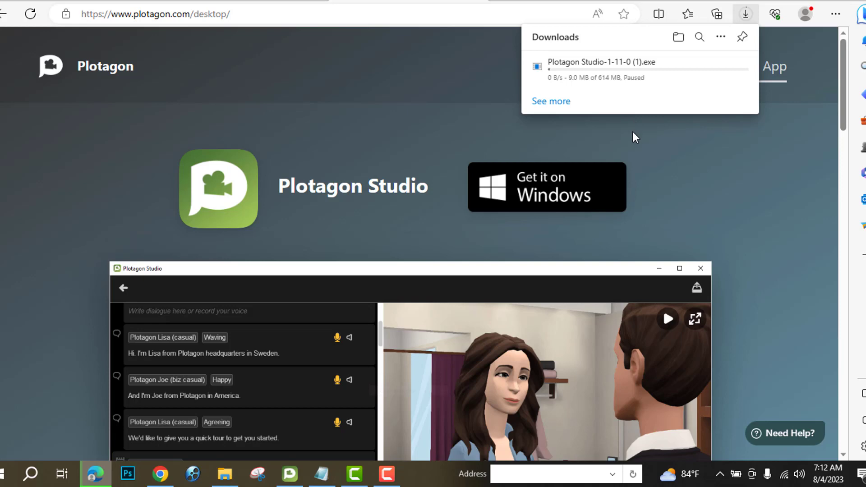
# - Switch to Plotagon Studio, view its sign-up form and sign in to the account
pyautogui.click(290, 475)
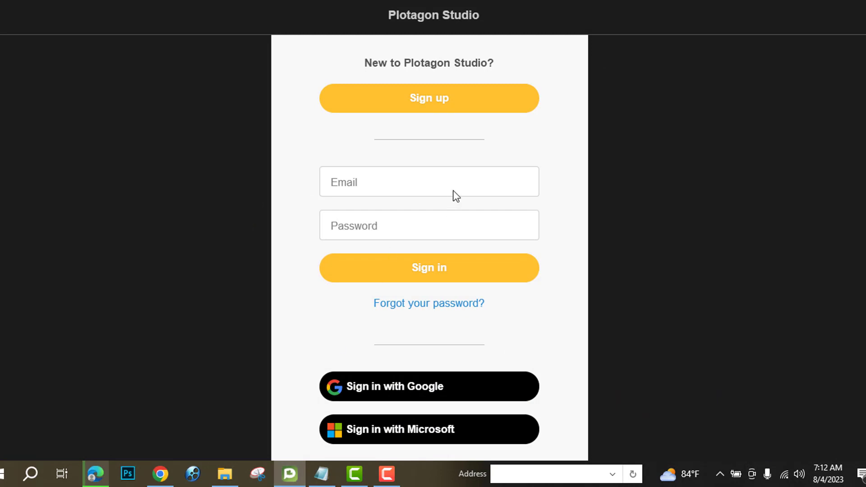
pyautogui.click(416, 99)
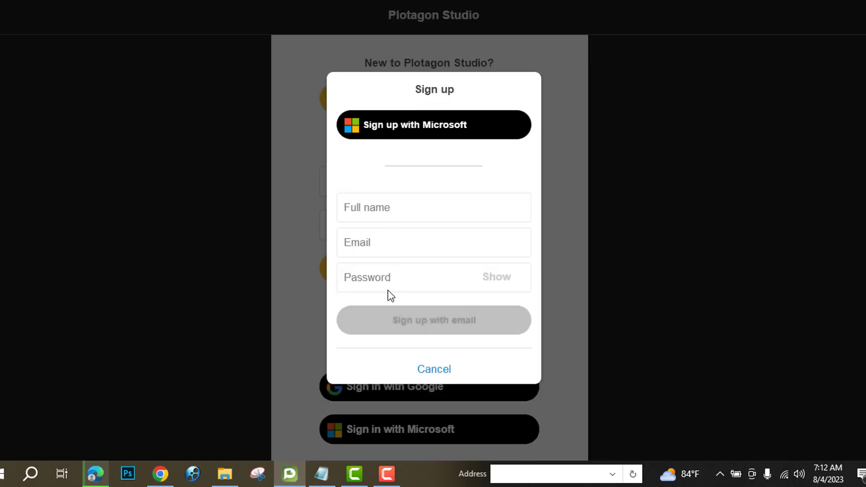
pyautogui.click(508, 402)
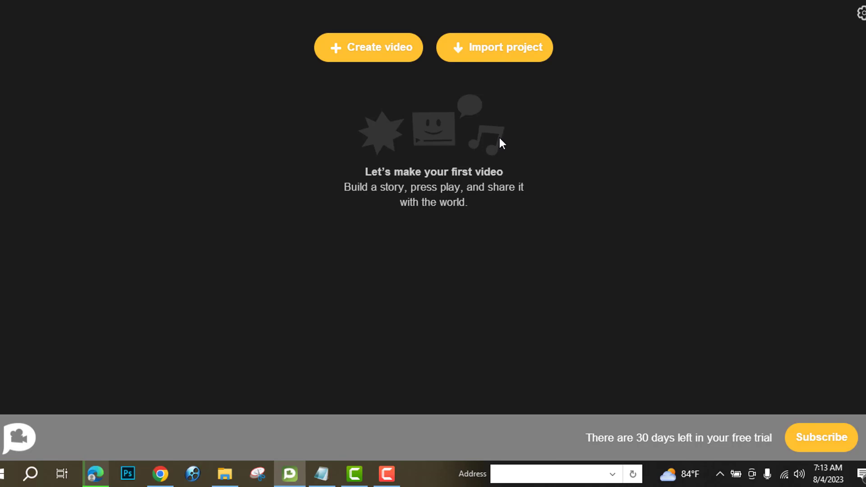
# - Create a new video project and add an empty scene to its script
pyautogui.click(348, 43)
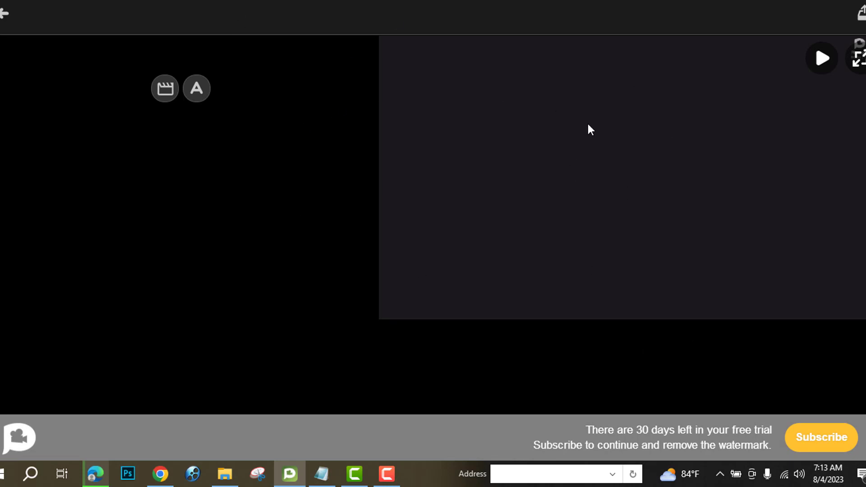
pyautogui.click(160, 88)
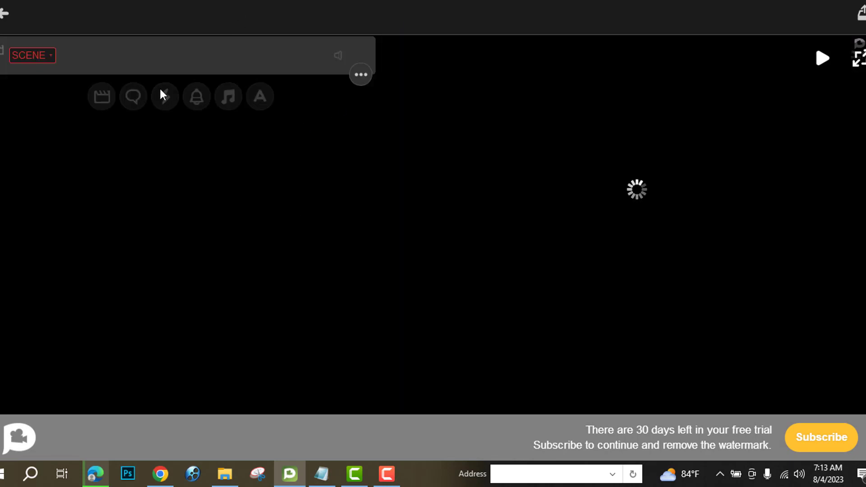
# - Browse the scene library and set the scene's location to Living room from the Home category
pyautogui.click(36, 57)
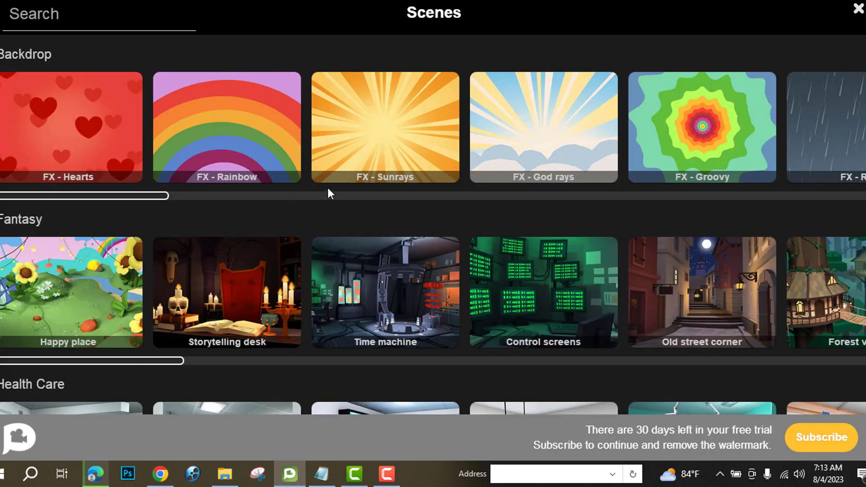
pyautogui.scroll(-3, 328, 191)
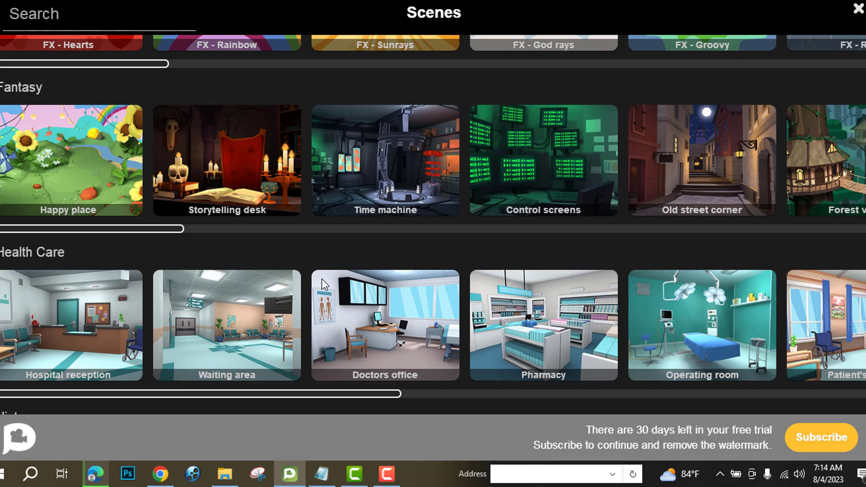
pyautogui.scroll(3, 143, 177)
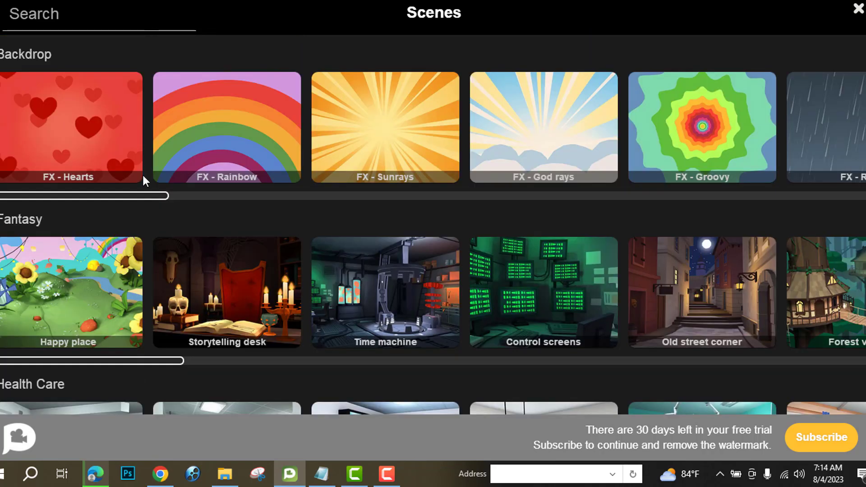
pyautogui.scroll(-3, 142, 176)
pyautogui.scroll(-9, 64, 232)
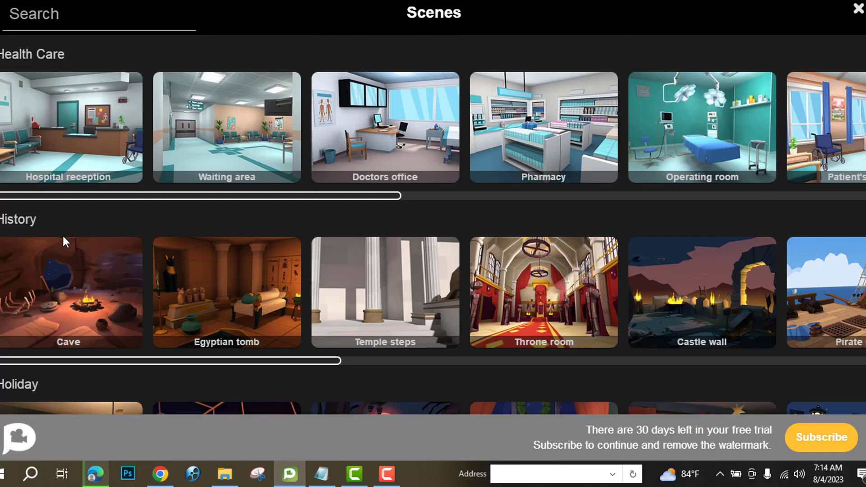
pyautogui.scroll(5, 94, 175)
pyautogui.scroll(-3, 95, 176)
pyautogui.scroll(-6, 96, 191)
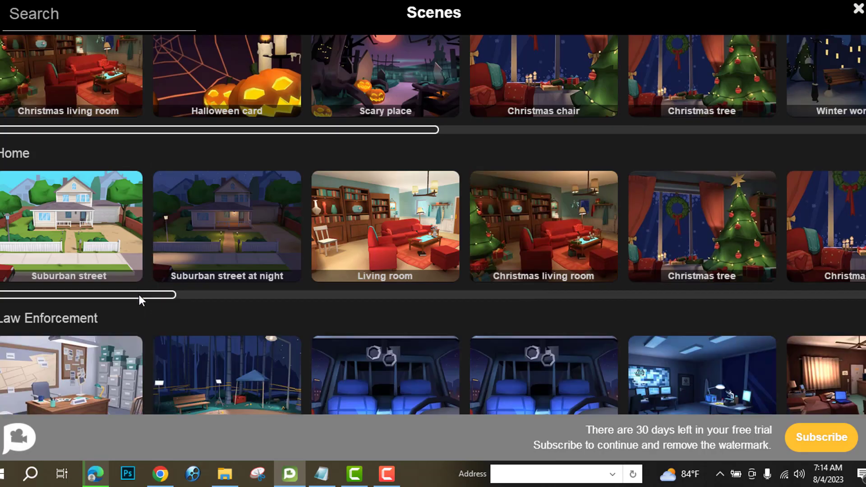
pyautogui.moveTo(139, 294); pyautogui.dragTo(167, 300)
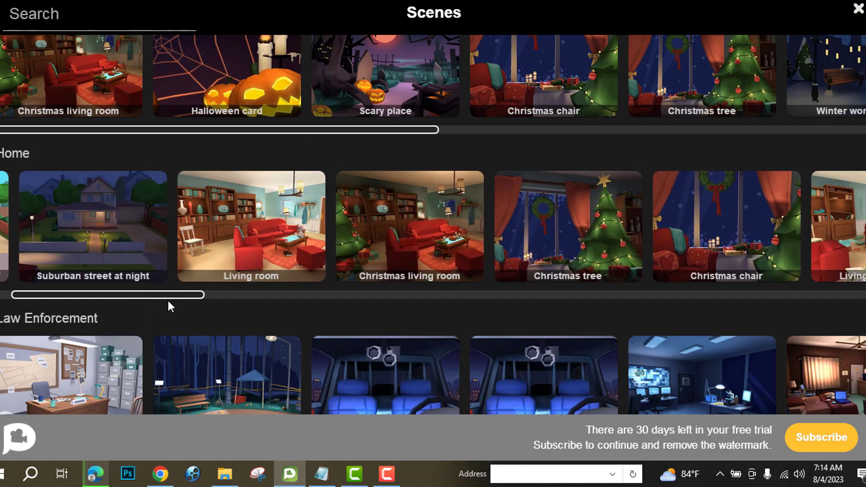
pyautogui.click(234, 220)
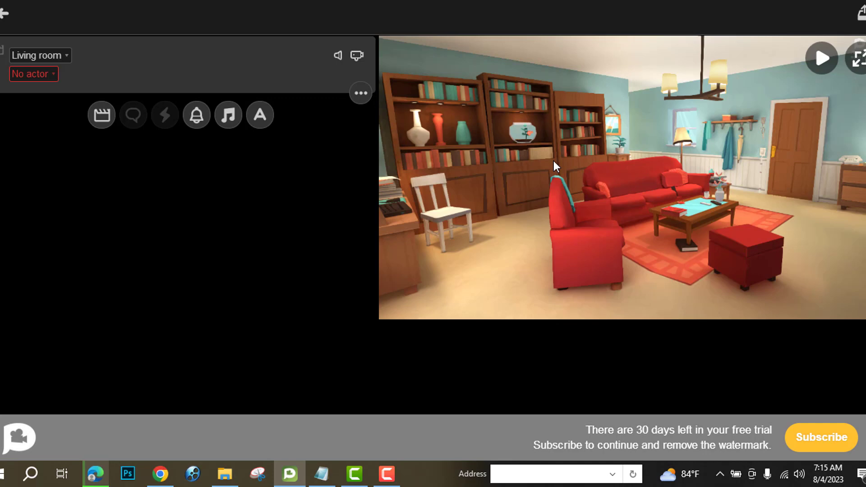
# - Browse the available characters for the scene's empty actor slot and start creating a new character
pyautogui.click(42, 76)
pyautogui.scroll(-3, 414, 241)
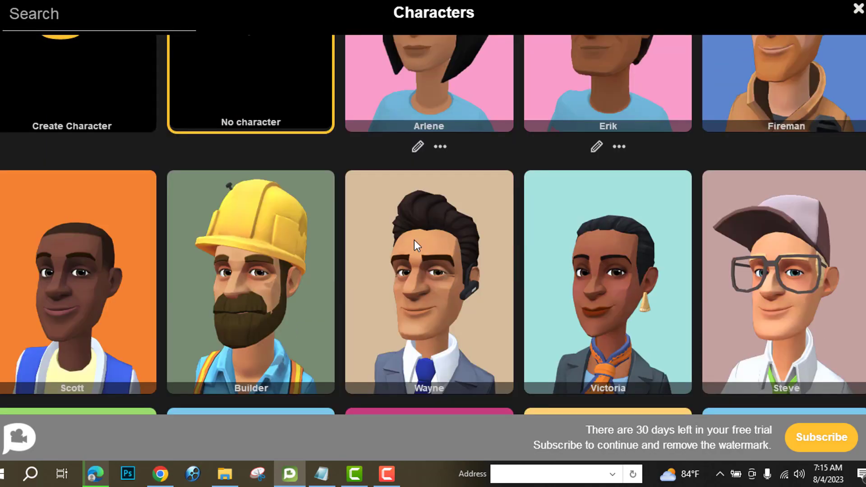
pyautogui.scroll(-6, 415, 245)
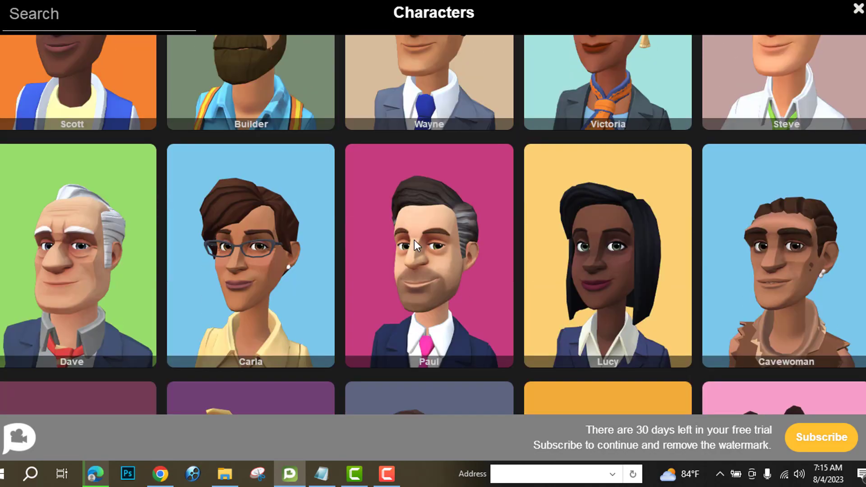
pyautogui.scroll(9, 414, 240)
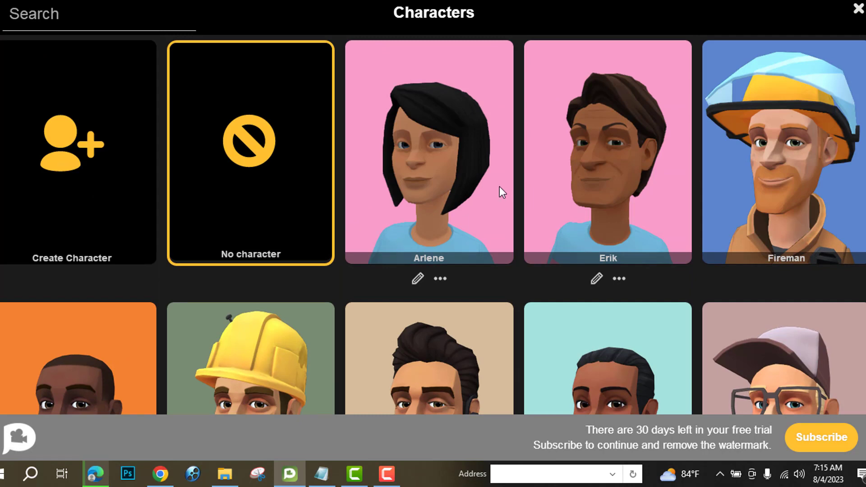
pyautogui.click(80, 158)
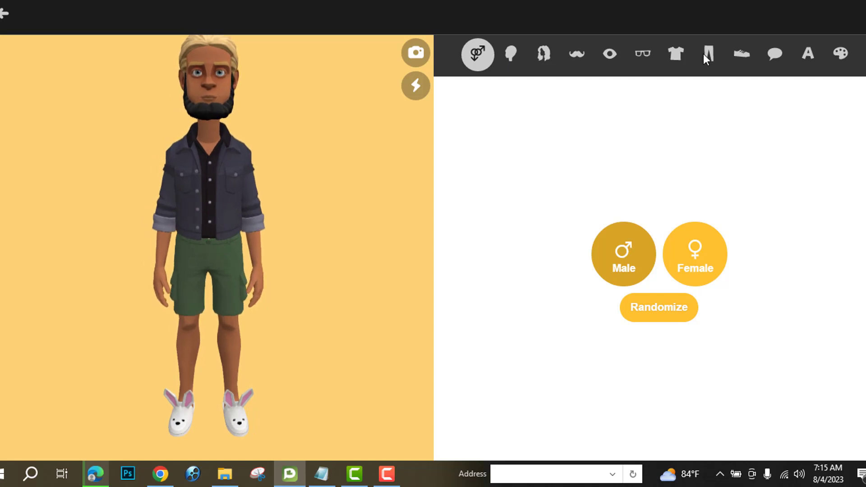
# - Try several head shapes on the male character, keep the narrow one with a pointed chin, and apply the pale pink skin tone
pyautogui.click(510, 53)
pyautogui.click(566, 139)
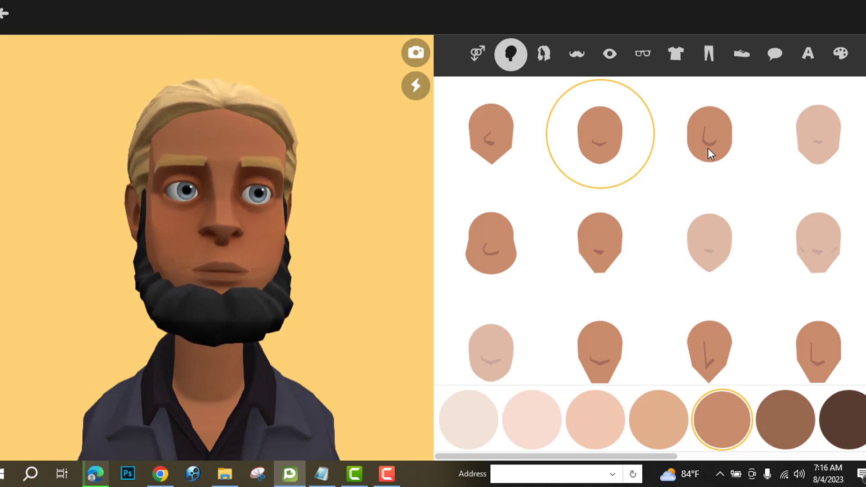
pyautogui.click(707, 148)
pyautogui.click(597, 246)
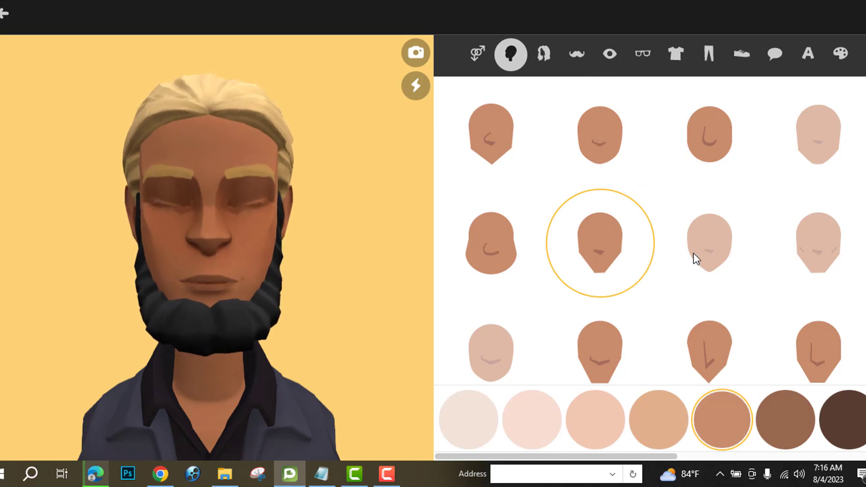
pyautogui.scroll(-3, 695, 253)
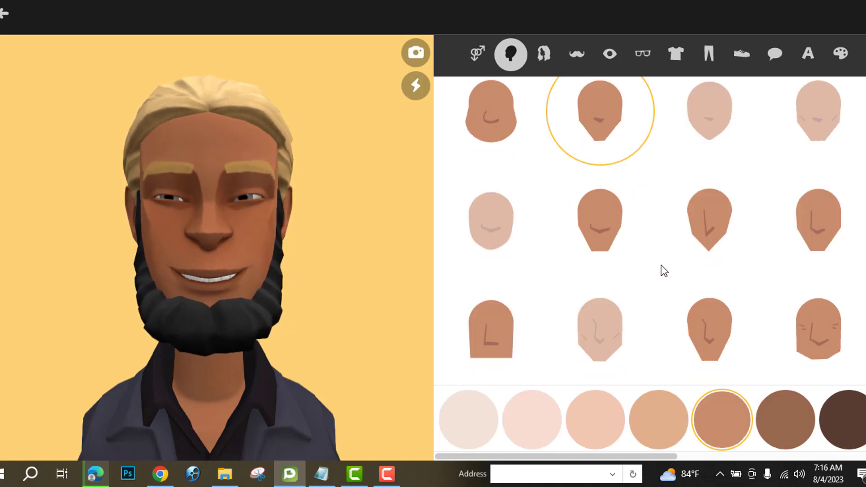
pyautogui.click(499, 228)
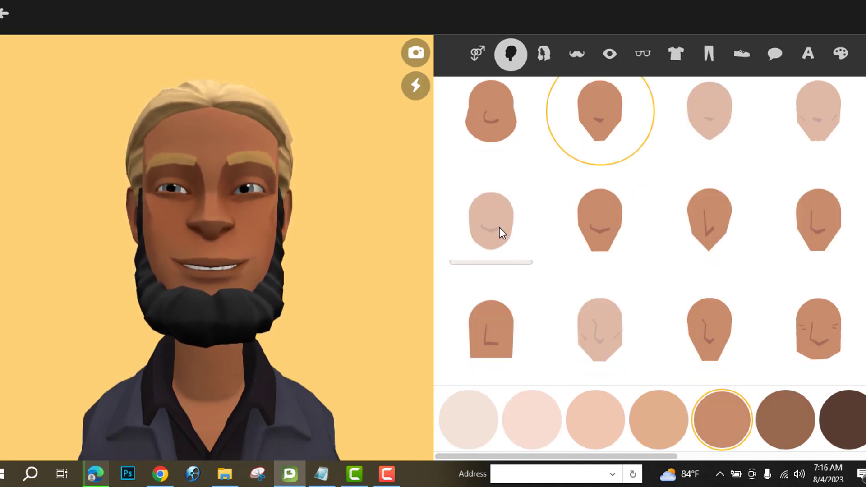
pyautogui.click(593, 218)
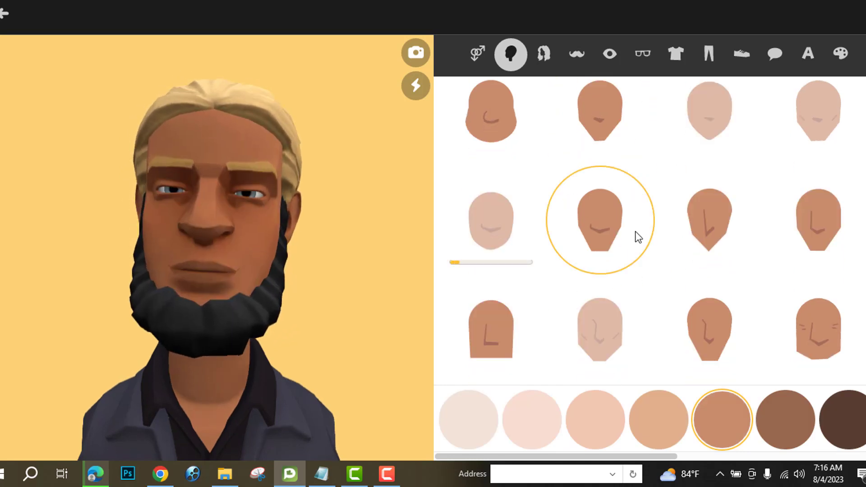
pyautogui.click(703, 218)
pyautogui.scroll(-3, 639, 350)
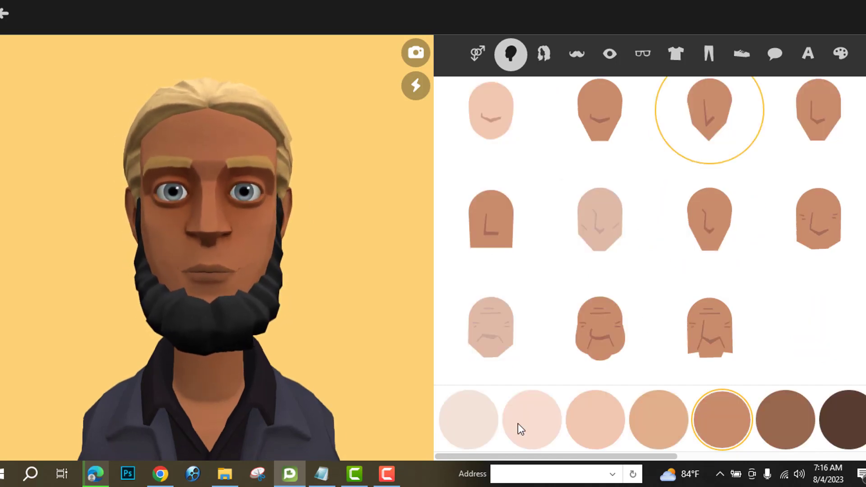
pyautogui.click(775, 417)
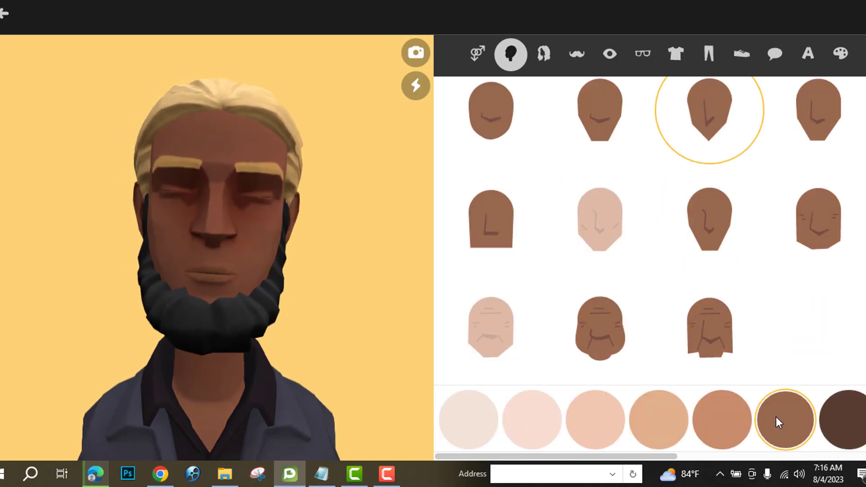
pyautogui.click(548, 431)
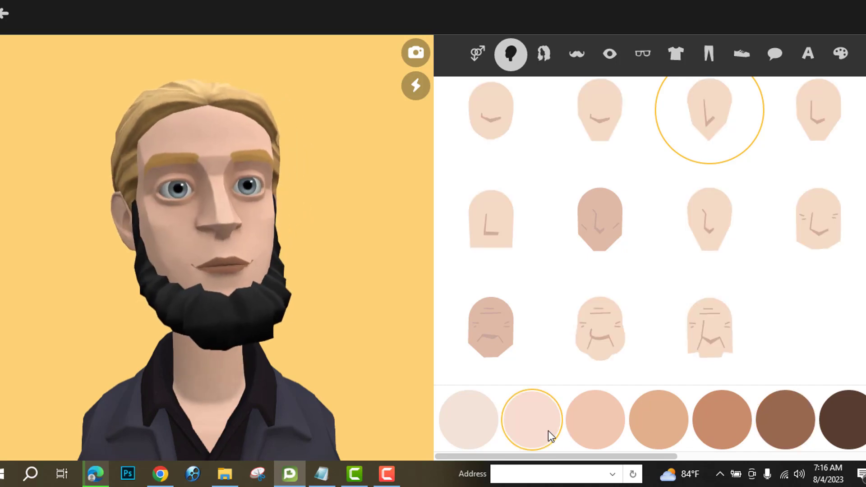
# - Try a brown bob on the character, and replace it with the short, side-swept light brown hairstyle
pyautogui.click(541, 54)
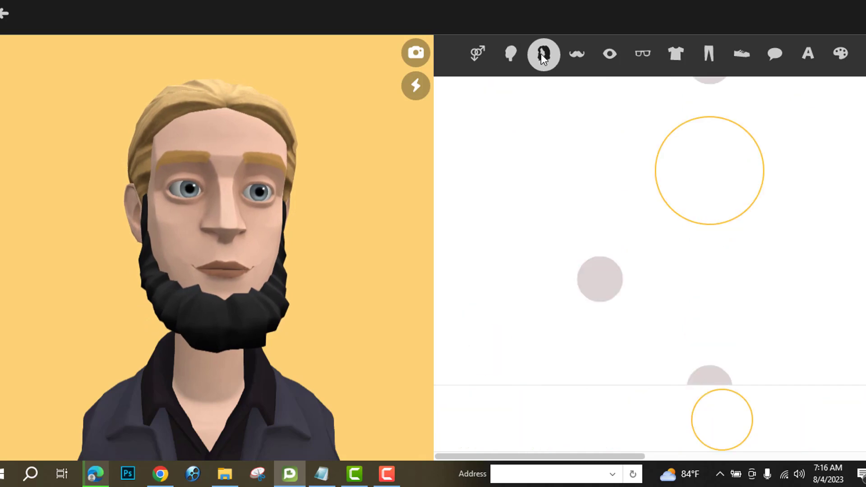
pyautogui.scroll(-10, 613, 219)
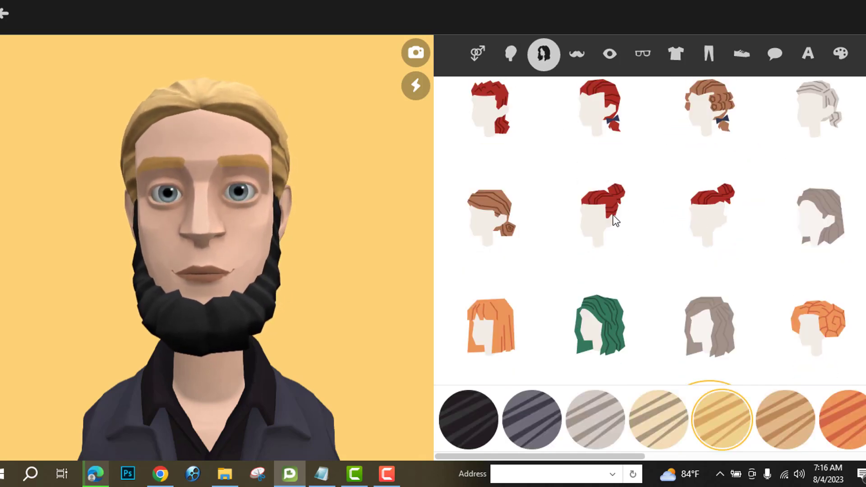
pyautogui.click(604, 241)
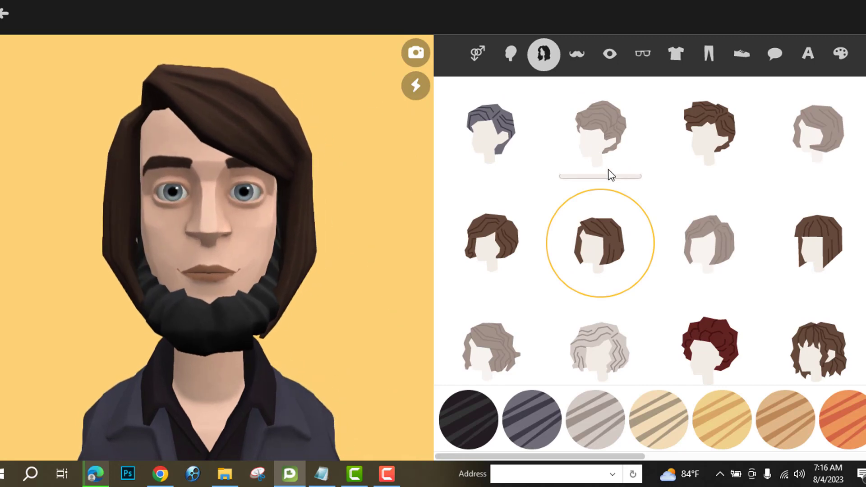
pyautogui.scroll(-5, 607, 167)
pyautogui.click(607, 172)
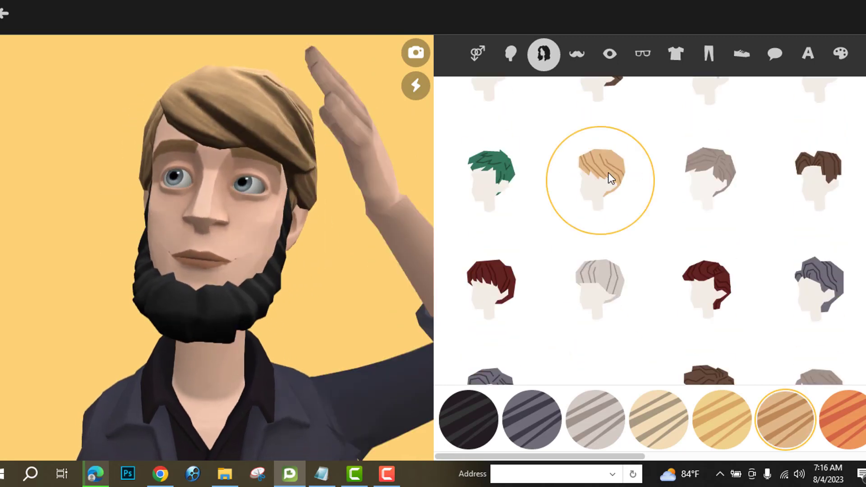
# - Colour the character's hair black, and remove his facial hair after trying an orange goatee
pyautogui.click(468, 421)
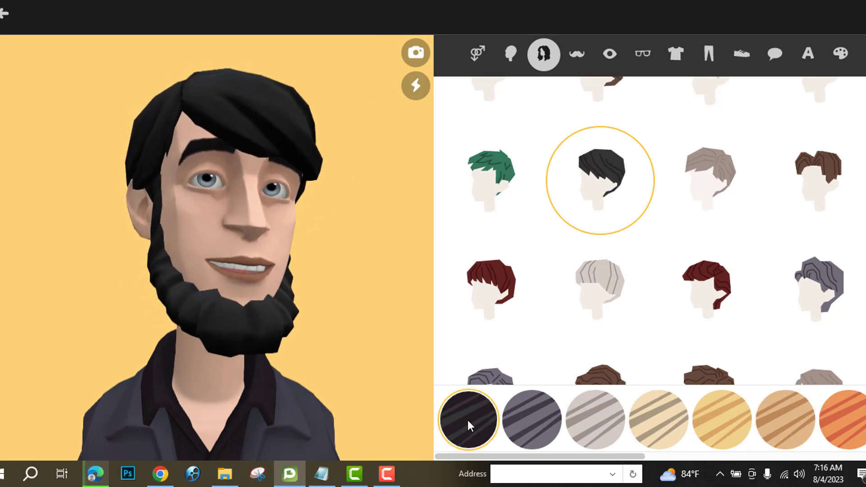
pyautogui.click(577, 53)
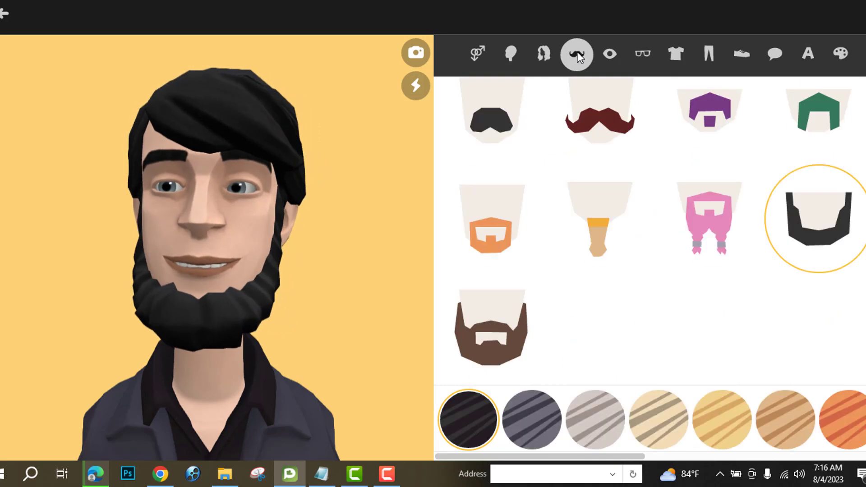
pyautogui.click(495, 211)
pyautogui.scroll(5, 502, 153)
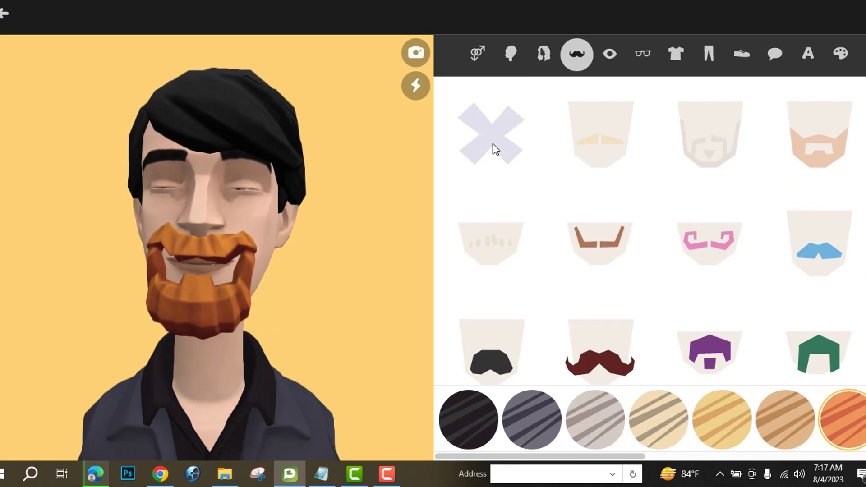
pyautogui.click(493, 142)
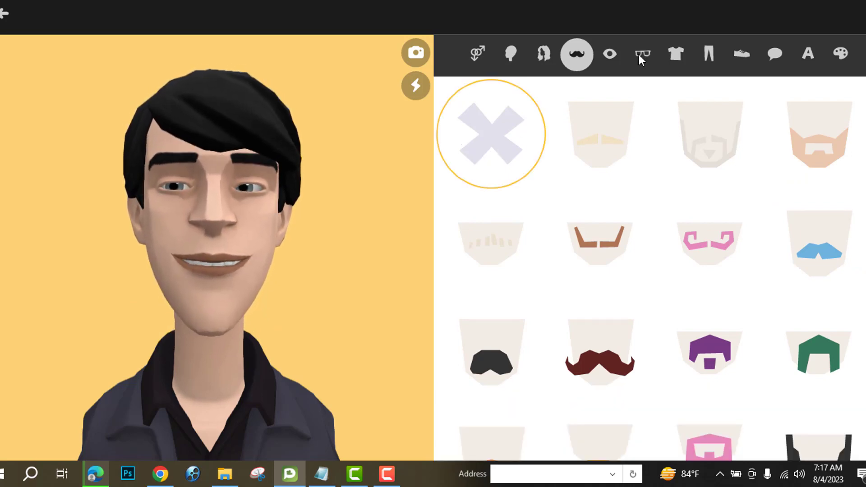
# - Give the character green eyes, after trying blue ones, and apply the thinnest eyeliner style
pyautogui.click(610, 53)
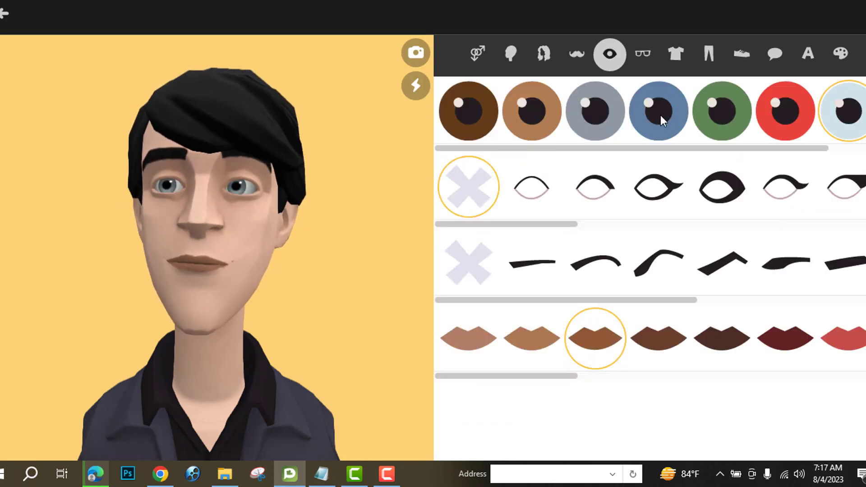
pyautogui.click(660, 115)
pyautogui.click(723, 115)
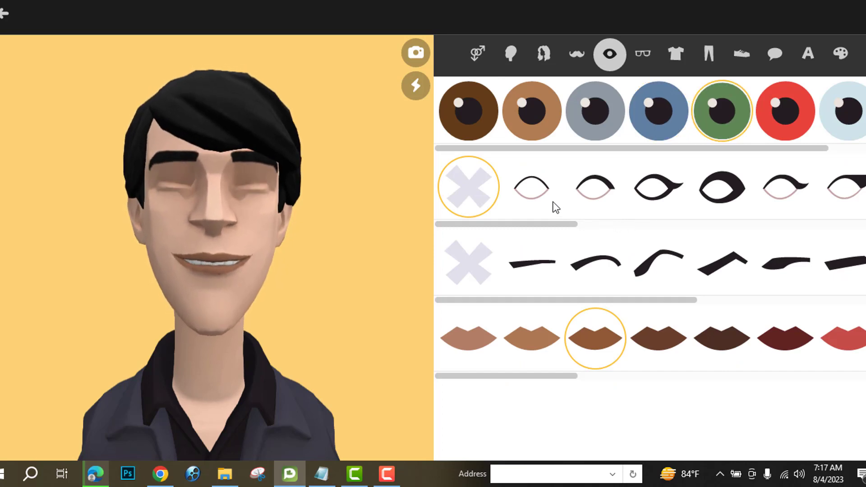
pyautogui.click(533, 192)
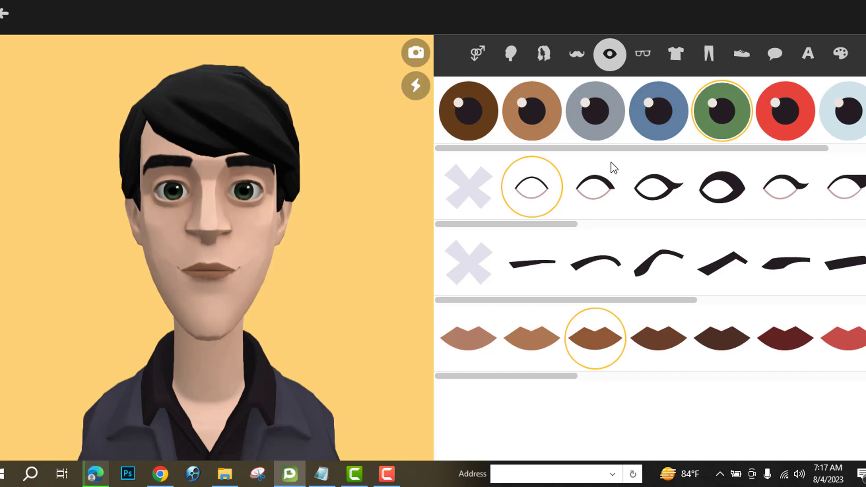
# - Try several glasses on the character, including black rectangular, grey and round yellow frames, and take them off again
pyautogui.click(641, 53)
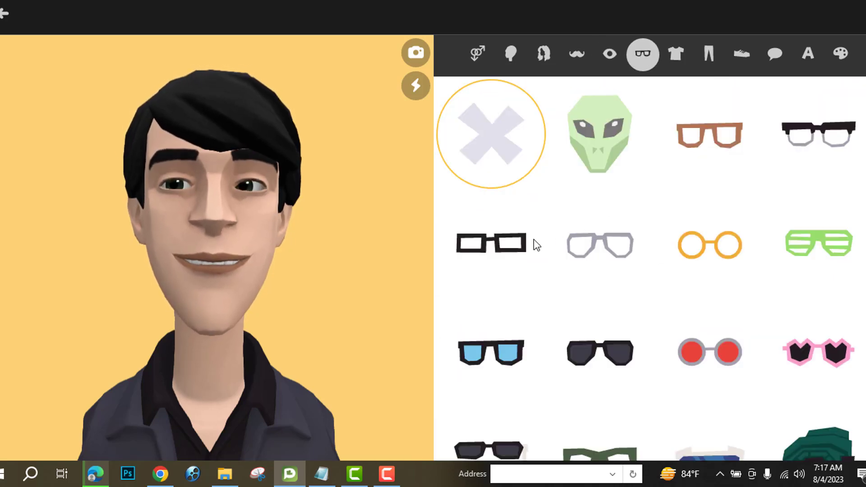
pyautogui.click(496, 242)
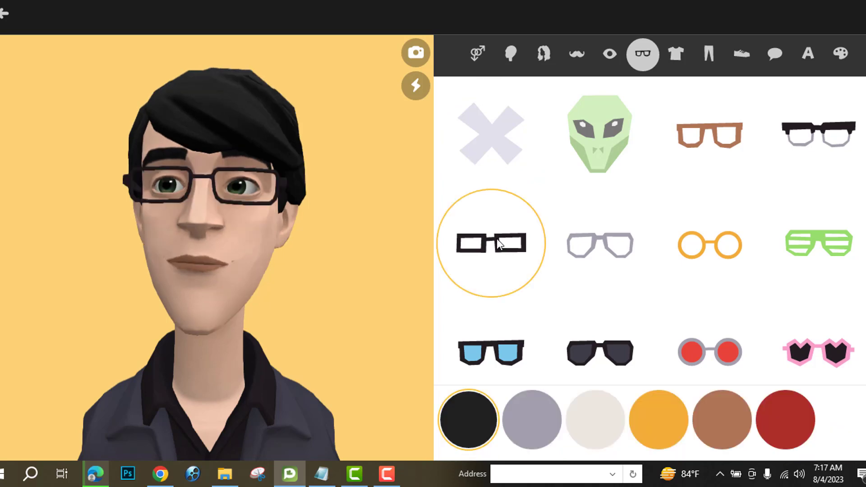
pyautogui.click(689, 141)
pyautogui.click(646, 249)
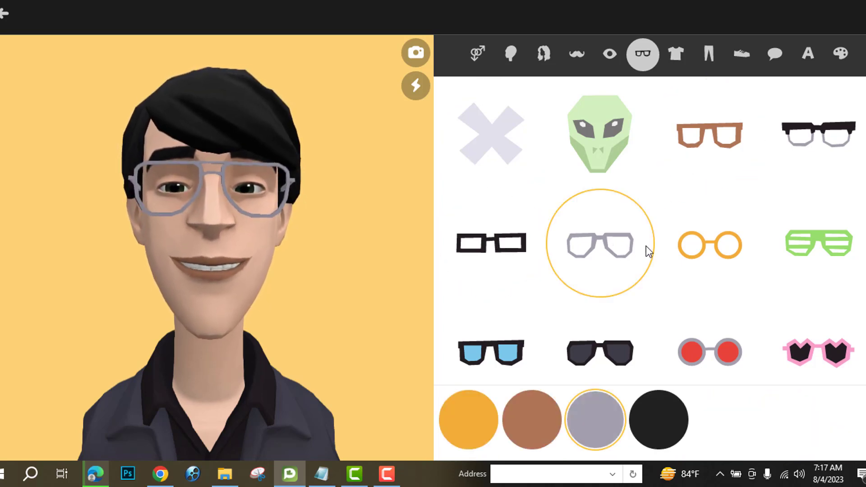
pyautogui.click(701, 251)
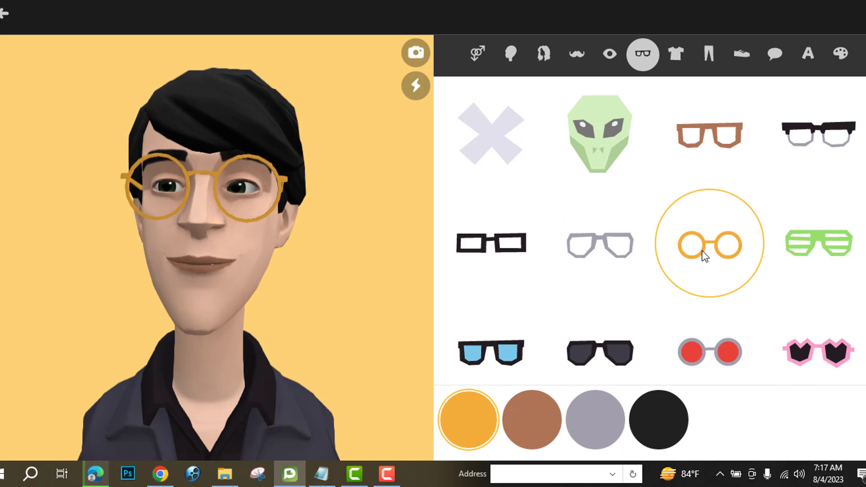
pyautogui.click(496, 154)
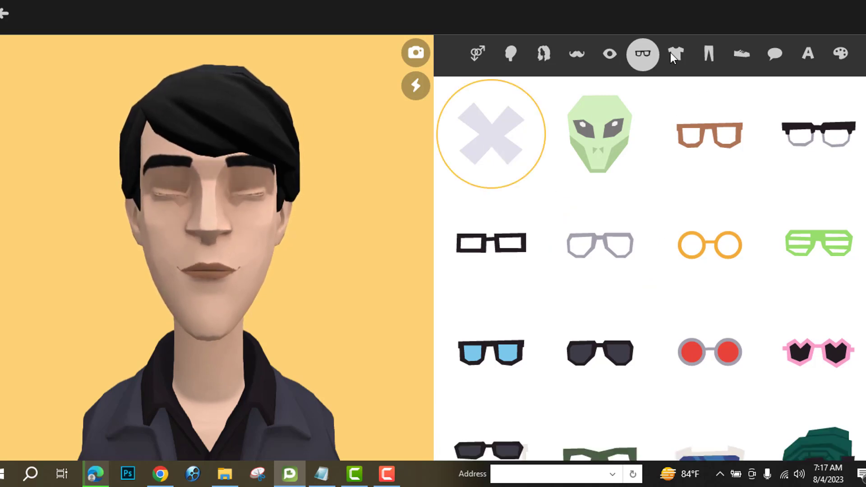
pyautogui.scroll(-3, 542, 296)
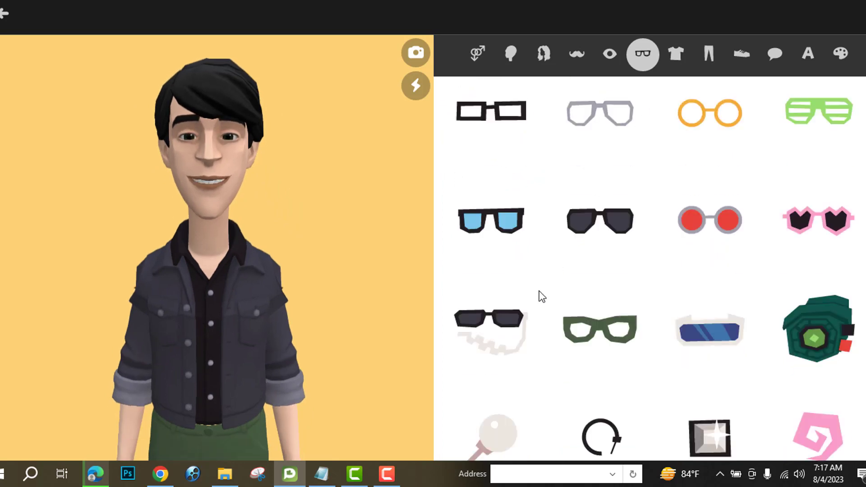
# - Browse the tops, try a brown draped jacket and an orange sweater, and dress the character in the blue camouflage short-sleeved shirt
pyautogui.click(675, 53)
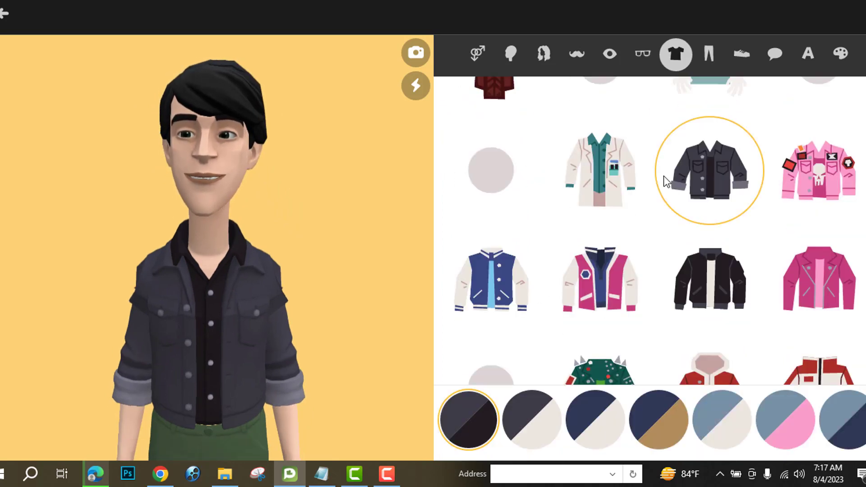
pyautogui.scroll(-3, 705, 261)
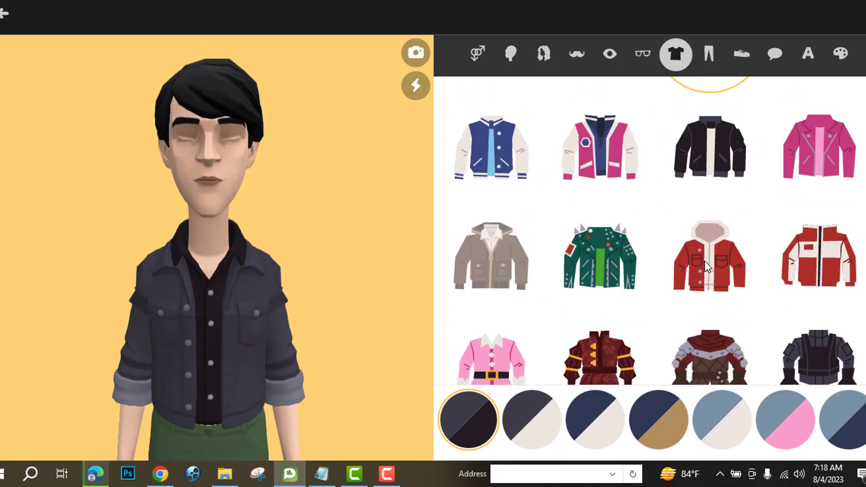
pyautogui.scroll(7, 705, 261)
pyautogui.scroll(-8, 705, 261)
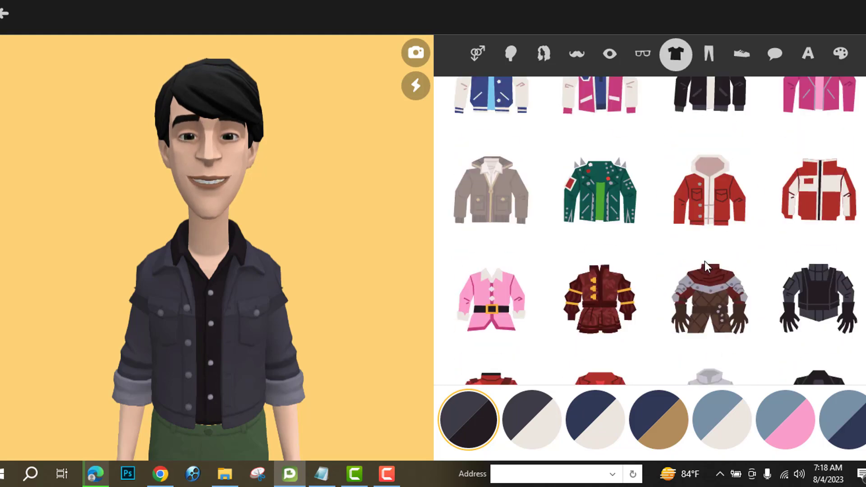
pyautogui.scroll(-6, 704, 261)
pyautogui.click(594, 218)
pyautogui.scroll(-10, 594, 218)
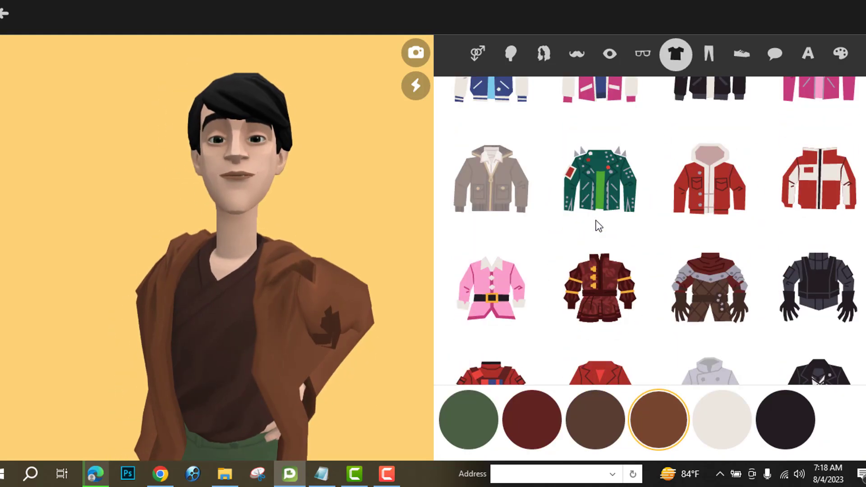
pyautogui.click(721, 325)
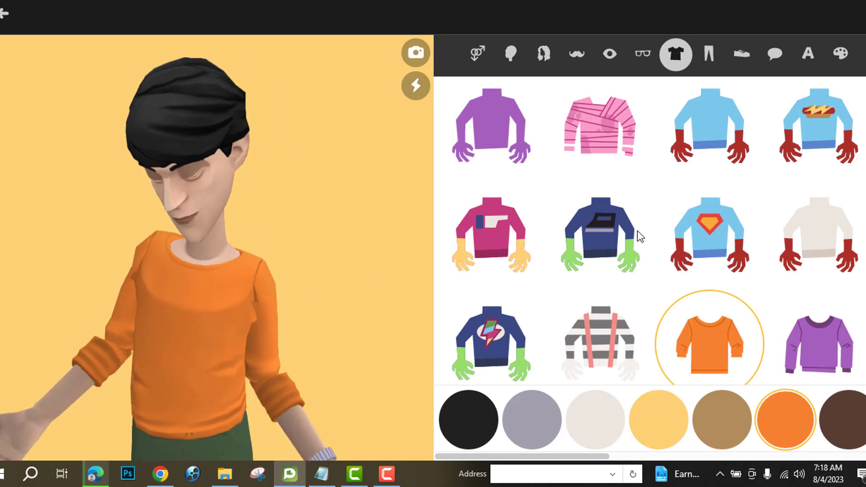
pyautogui.scroll(-5, 742, 223)
pyautogui.click(491, 162)
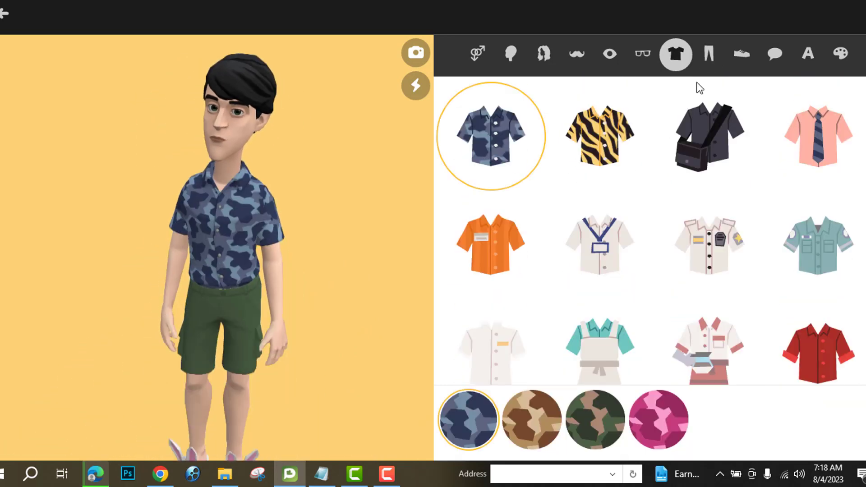
# - Try black trousers on the character, and replace them with the light grey trousers
pyautogui.click(708, 54)
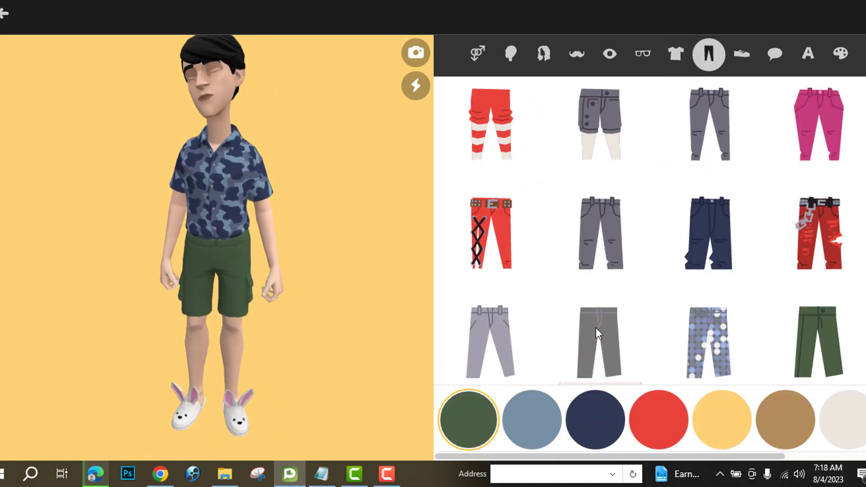
pyautogui.click(596, 327)
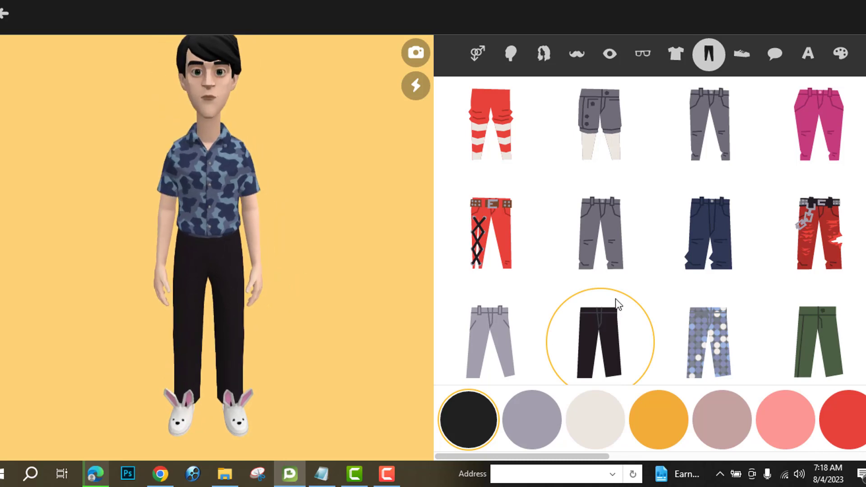
pyautogui.scroll(-2, 568, 303)
pyautogui.click(499, 274)
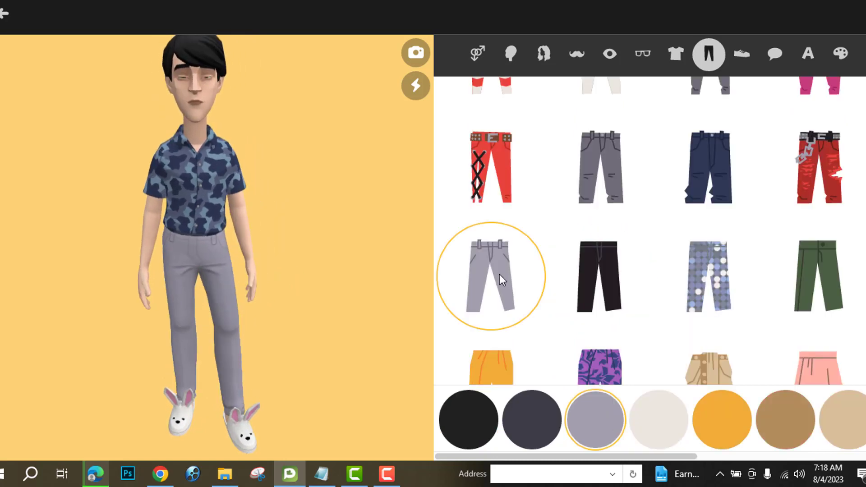
# - Try the orange and blue sneakers on the character, and put on the black and white canvas sneakers instead
pyautogui.click(742, 53)
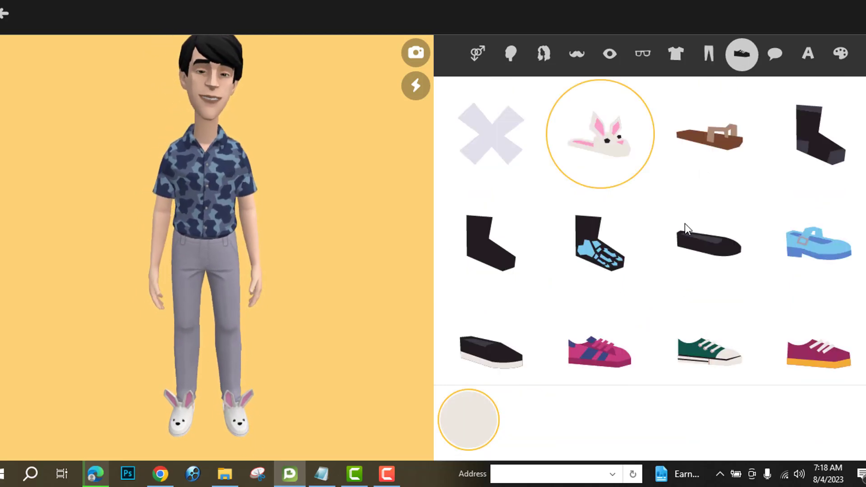
pyautogui.scroll(-6, 679, 228)
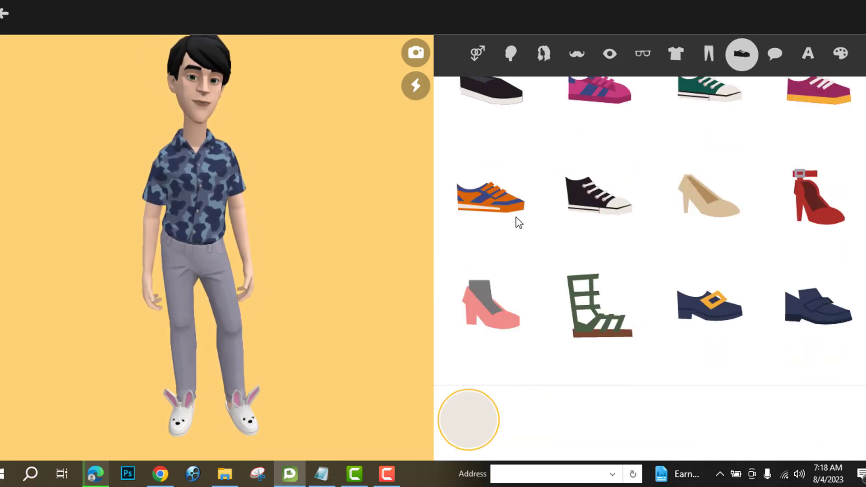
pyautogui.click(492, 205)
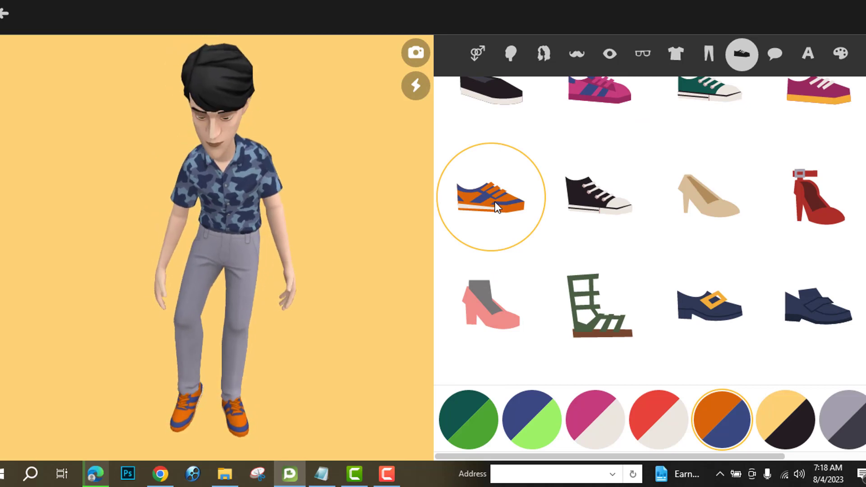
pyautogui.click(598, 206)
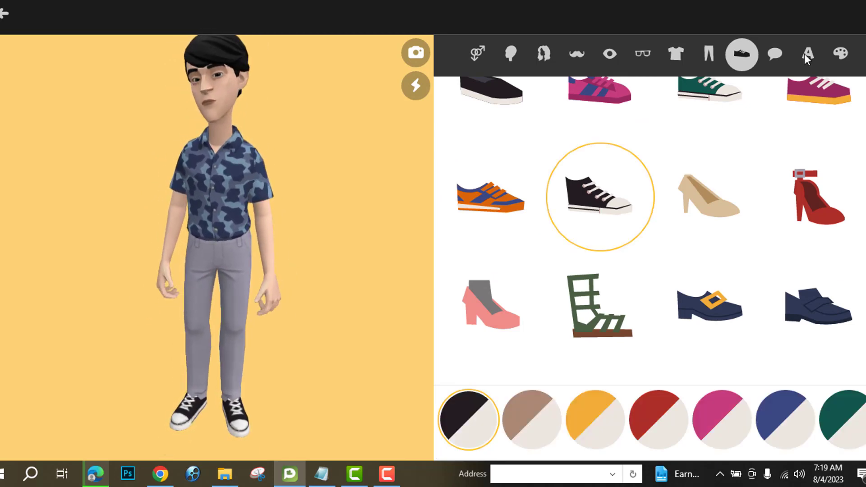
# - Replace the male character's default name with the chosen one and finish creating him
pyautogui.click(804, 53)
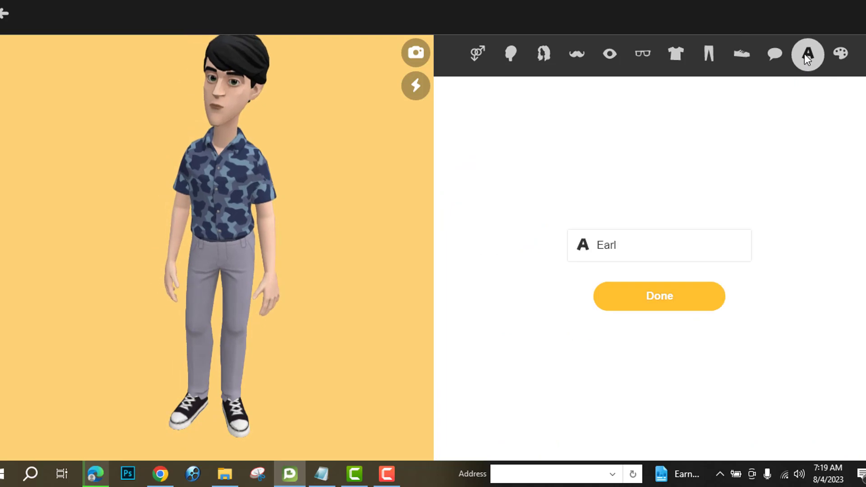
pyautogui.doubleClick(616, 245)
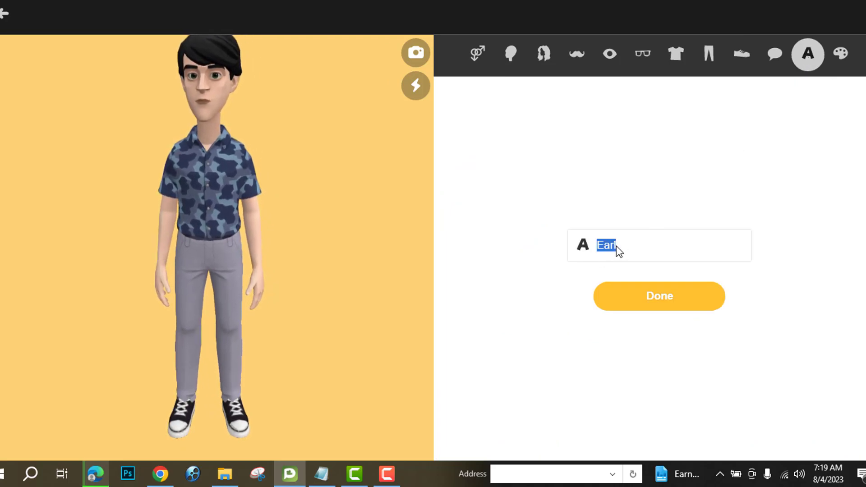
pyautogui.write('ERIK')
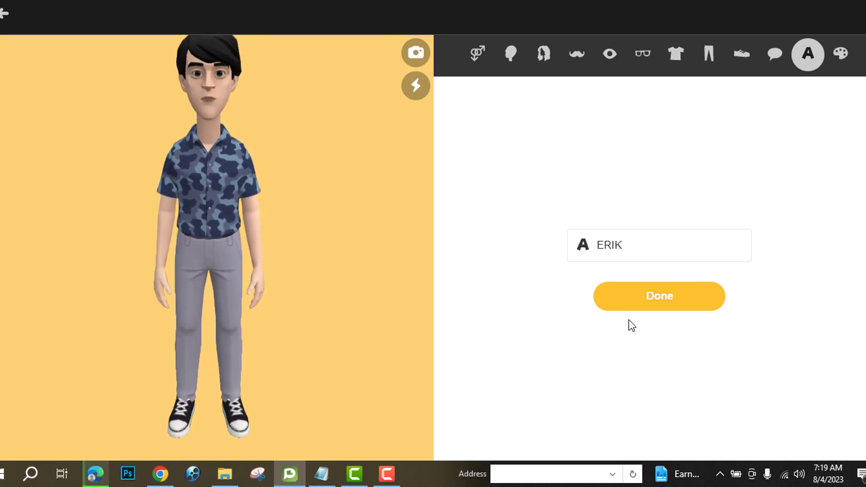
pyautogui.click(640, 308)
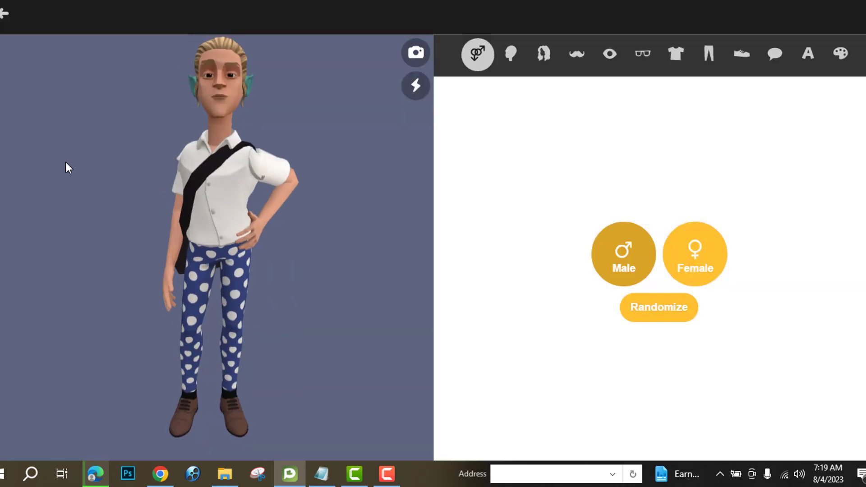
# - Make the next new character female, try several head shapes, and keep the rounded one with the L-shaped nose
pyautogui.click(705, 257)
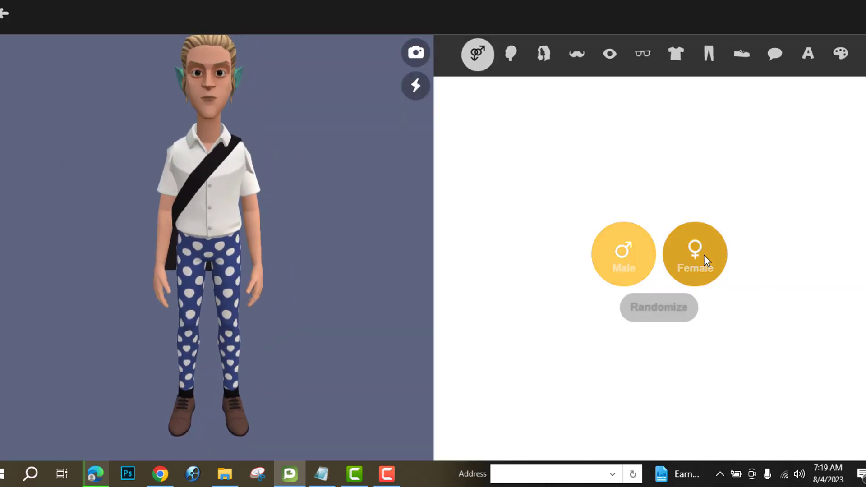
pyautogui.click(509, 52)
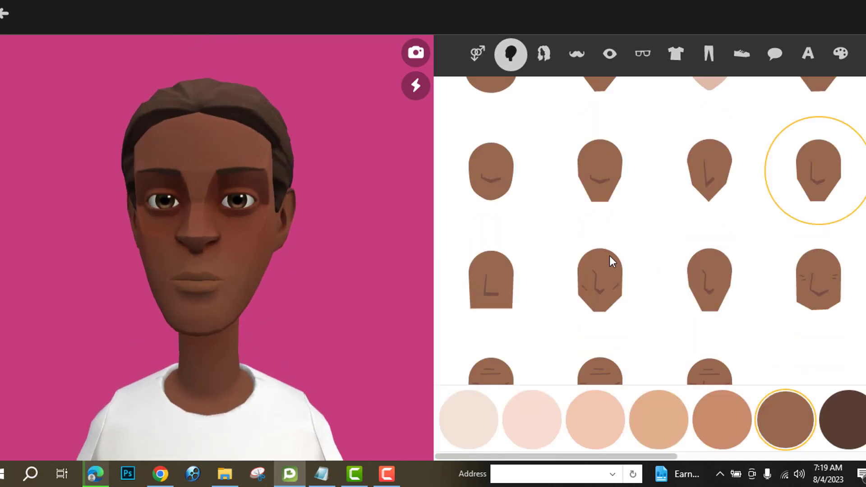
pyautogui.click(598, 178)
pyautogui.scroll(3, 598, 178)
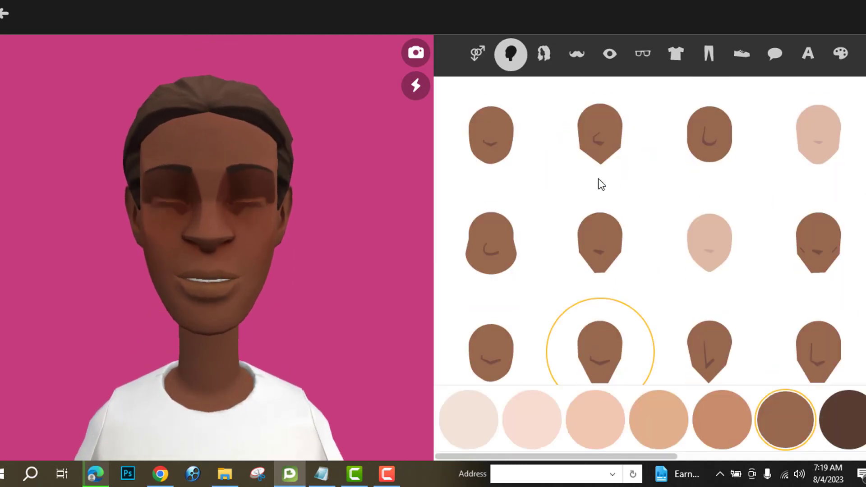
pyautogui.click(589, 136)
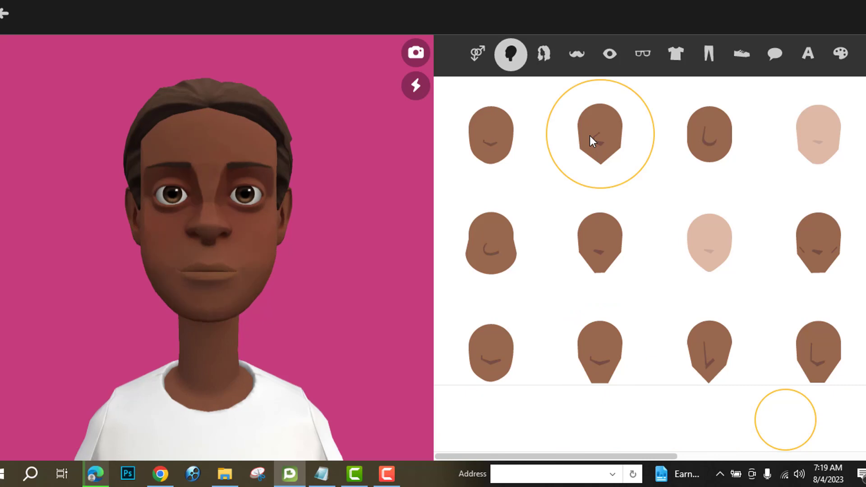
pyautogui.click(712, 149)
pyautogui.scroll(-4, 712, 151)
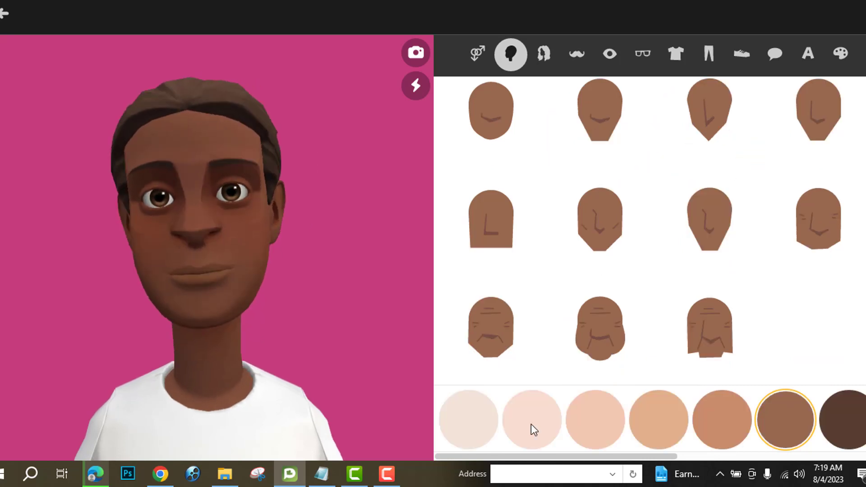
# - Give the female character the light pink skin tone, try several hairstyles, and keep the long fringed one in black
pyautogui.click(531, 426)
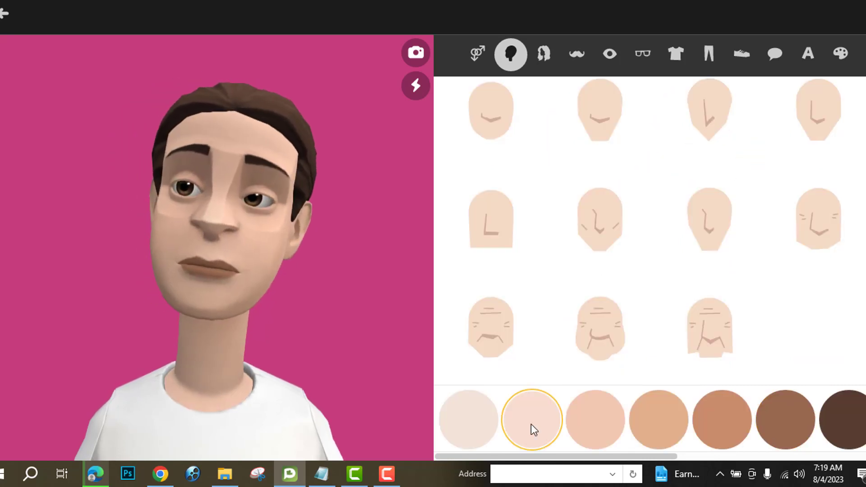
pyautogui.click(544, 55)
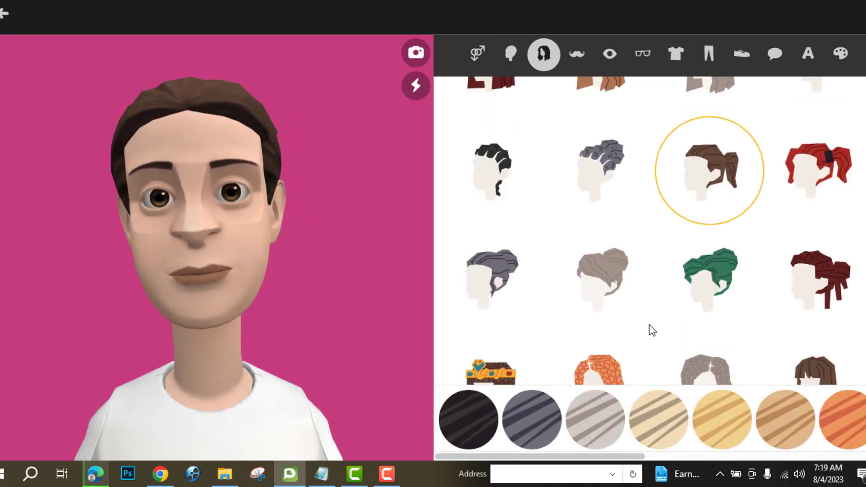
pyautogui.click(701, 277)
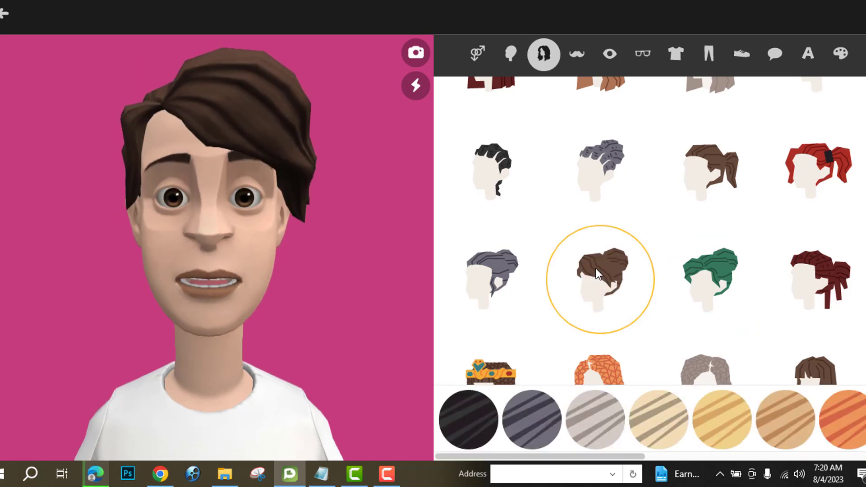
pyautogui.click(498, 280)
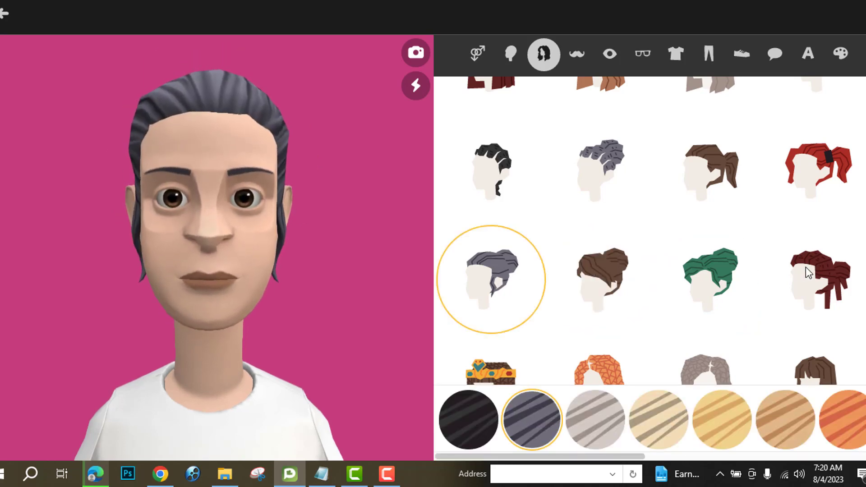
pyautogui.scroll(-4, 775, 292)
pyautogui.click(815, 218)
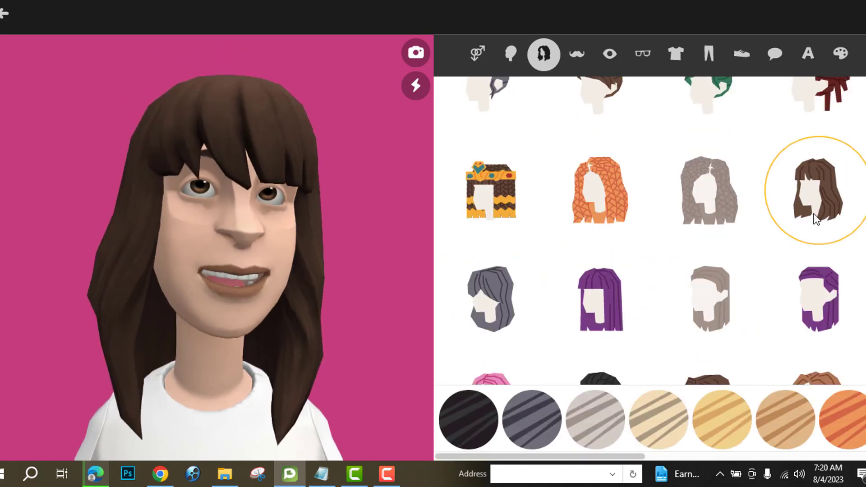
pyautogui.click(467, 430)
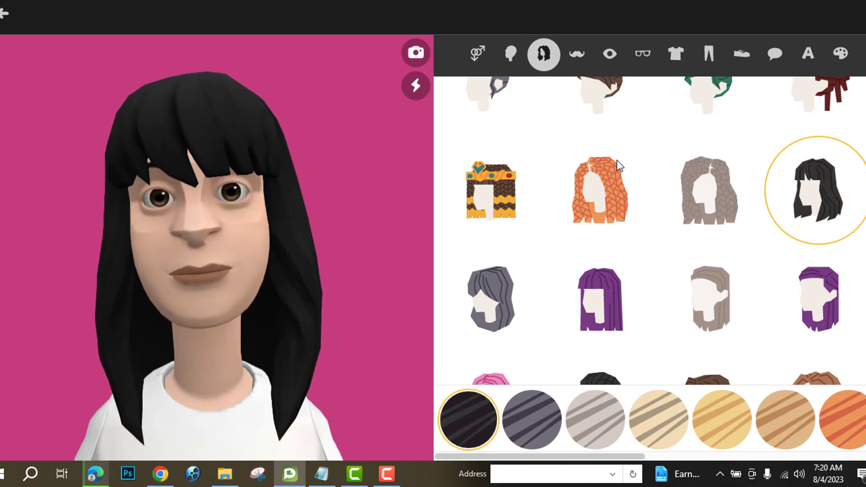
# - Set the character's eyes to blue and dress her in the rainbow-striped T-shirt
pyautogui.click(579, 55)
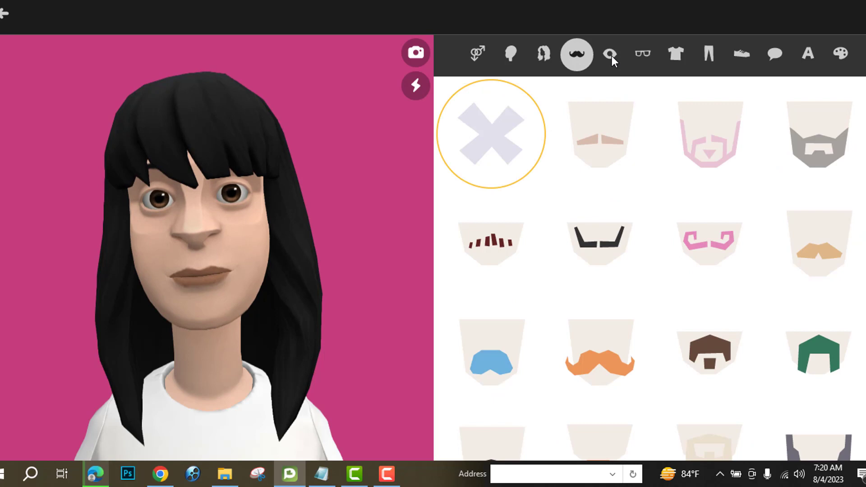
pyautogui.click(609, 54)
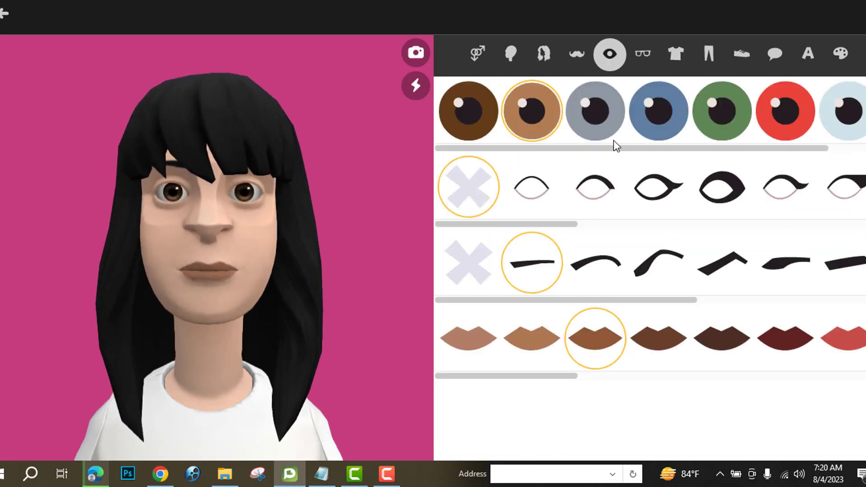
pyautogui.click(655, 117)
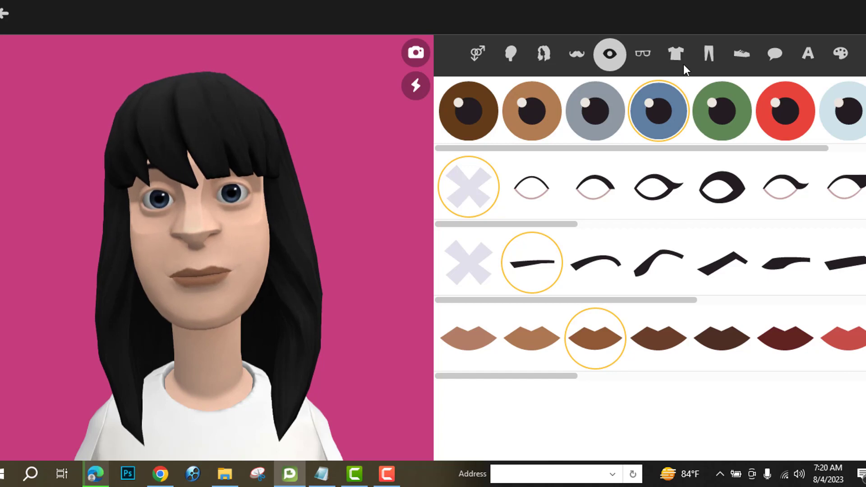
pyautogui.click(676, 53)
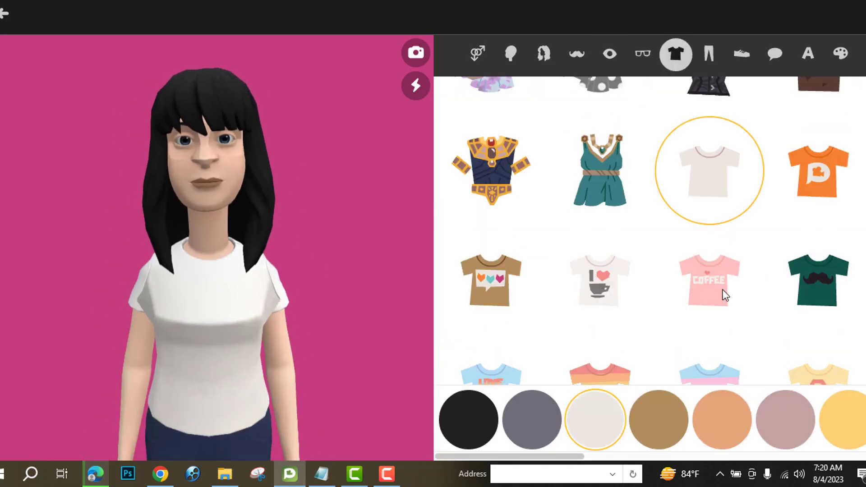
pyautogui.scroll(-3, 631, 298)
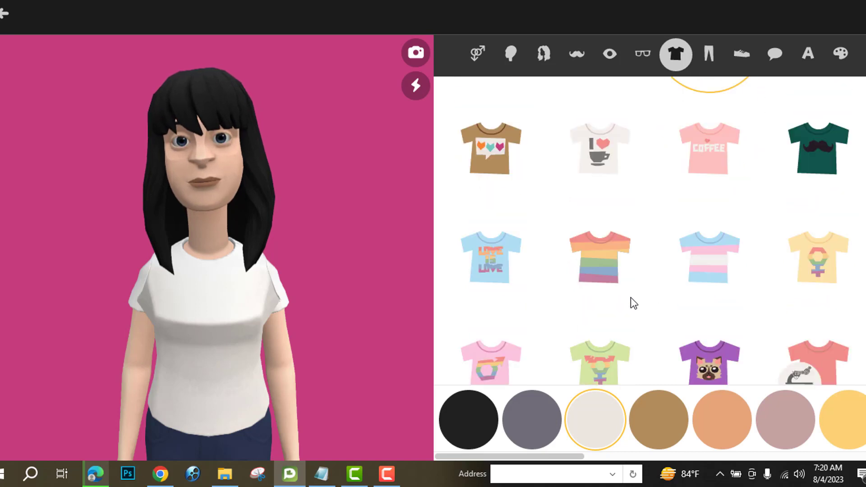
pyautogui.click(590, 261)
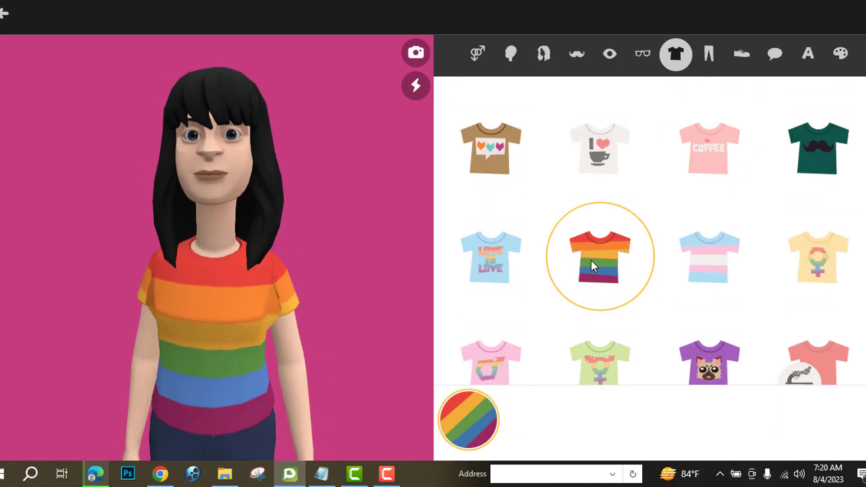
# - Replace the character's navy jeans with the plain purple leggings
pyautogui.click(706, 56)
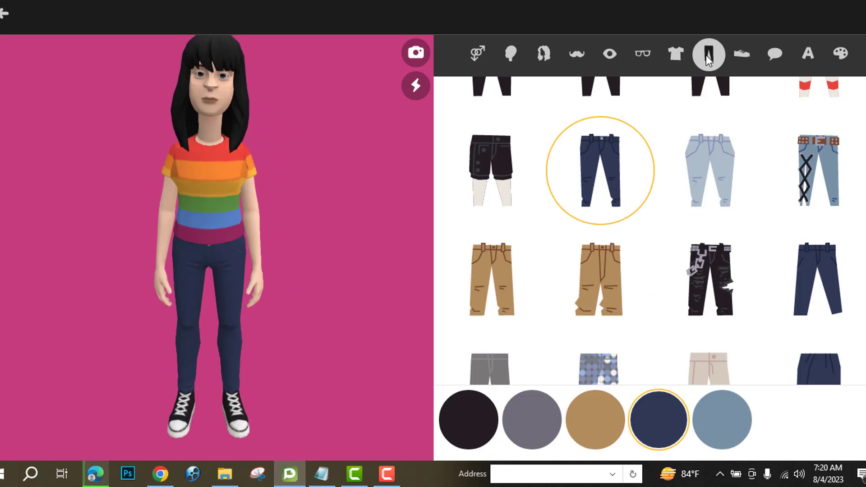
pyautogui.scroll(5, 633, 233)
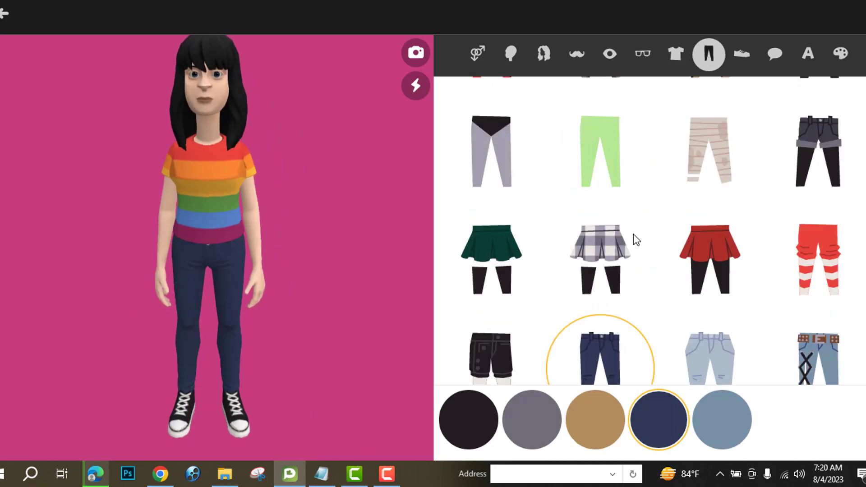
pyautogui.click(607, 156)
pyautogui.scroll(-5, 607, 240)
pyautogui.click(607, 240)
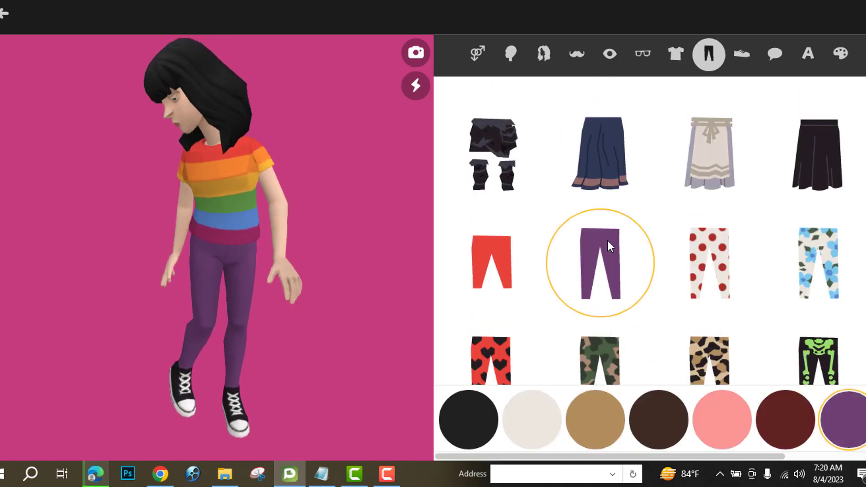
# - Try the red loafers and the block-heeled shoes on the character, and put on the red high-heeled pumps instead
pyautogui.click(742, 55)
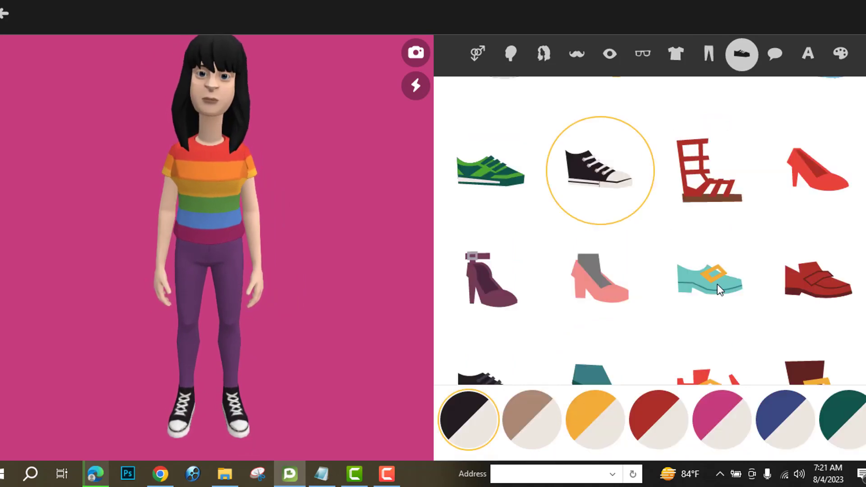
pyautogui.click(821, 288)
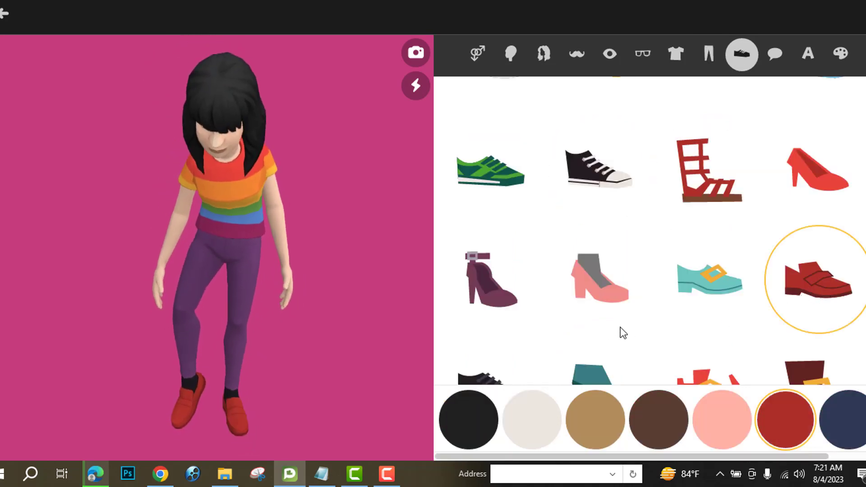
pyautogui.click(607, 286)
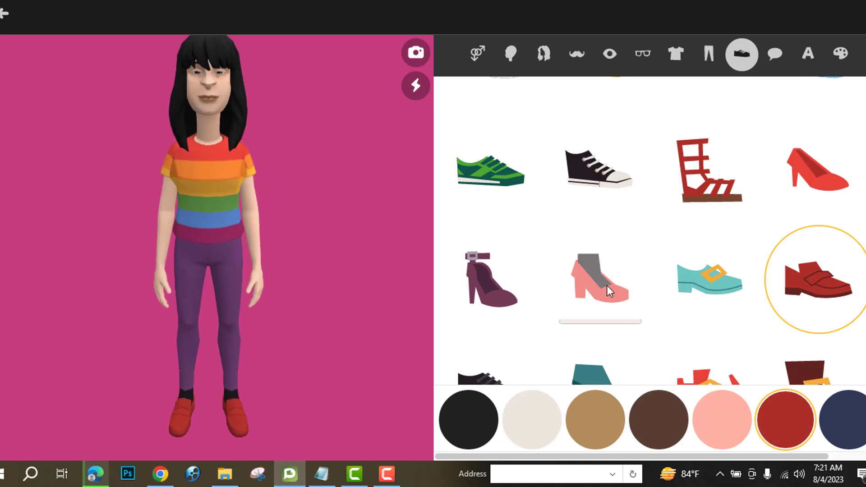
pyautogui.click(829, 173)
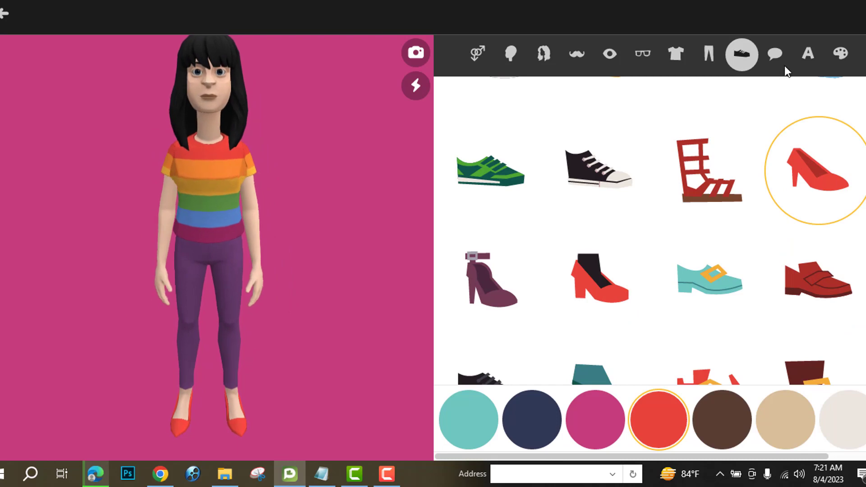
# - Enter the chosen name for the female character and finish creating her
pyautogui.click(810, 58)
pyautogui.click(594, 246)
pyautogui.write('Merry')
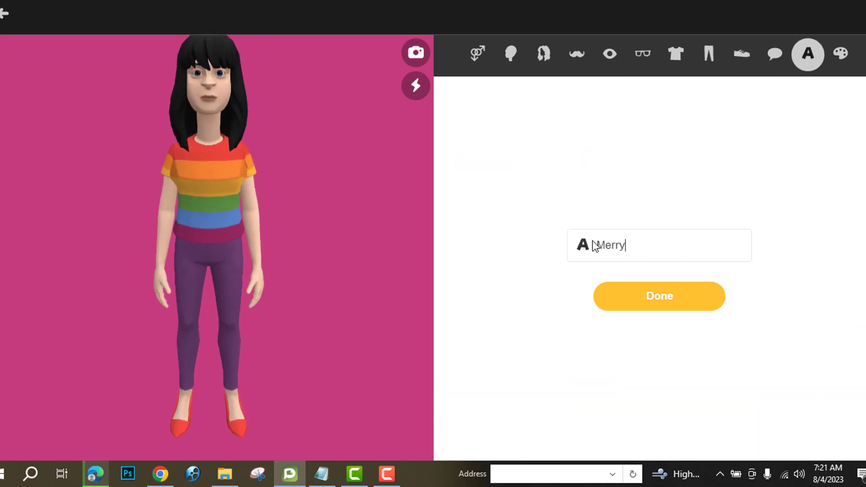
pyautogui.click(631, 298)
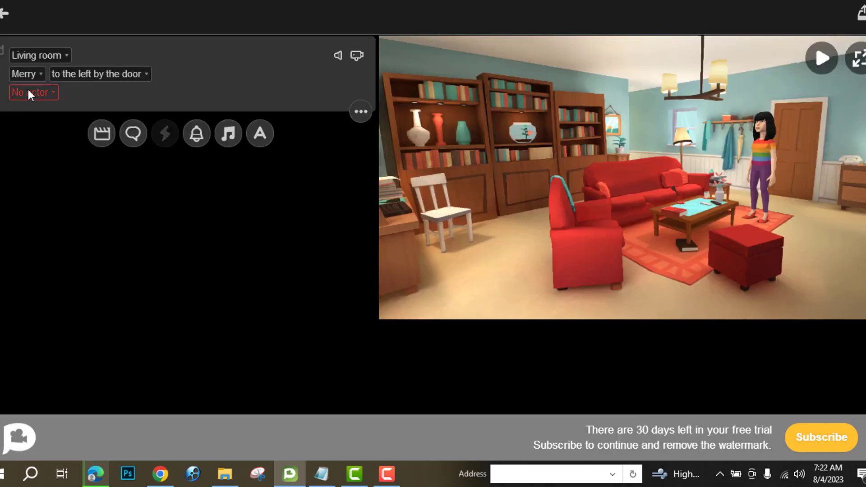
# - Cast the custom male character as the second actor, seating him at Sofa (left) and the female character on the Ottoman
pyautogui.click(28, 89)
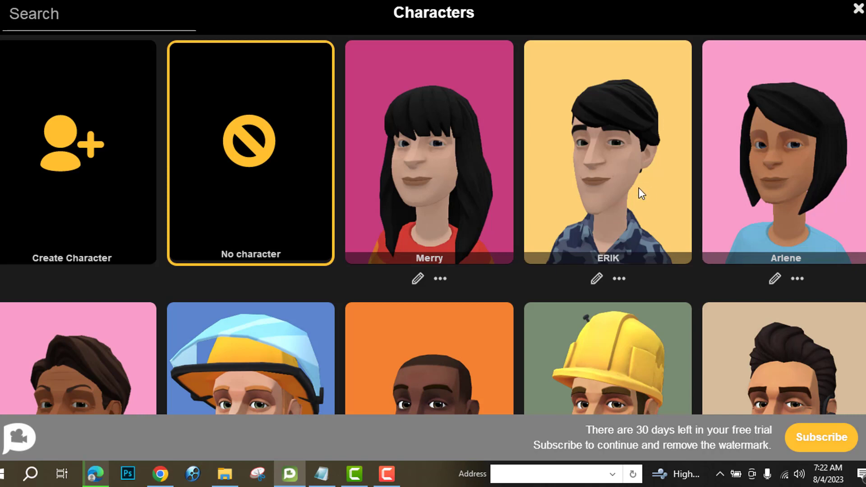
pyautogui.click(584, 169)
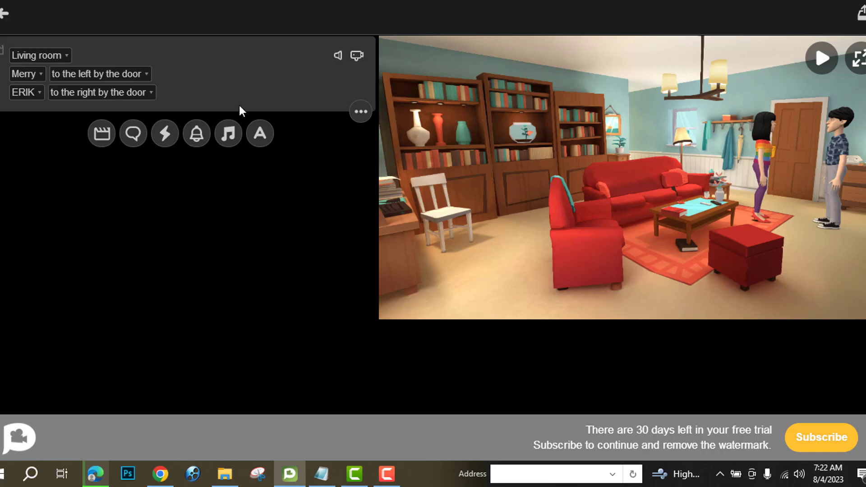
pyautogui.click(148, 92)
pyautogui.click(90, 155)
pyautogui.click(99, 210)
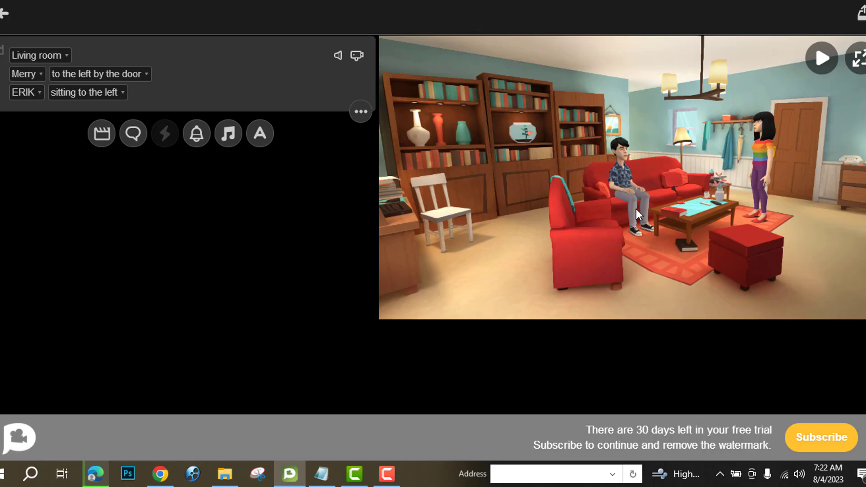
pyautogui.click(70, 74)
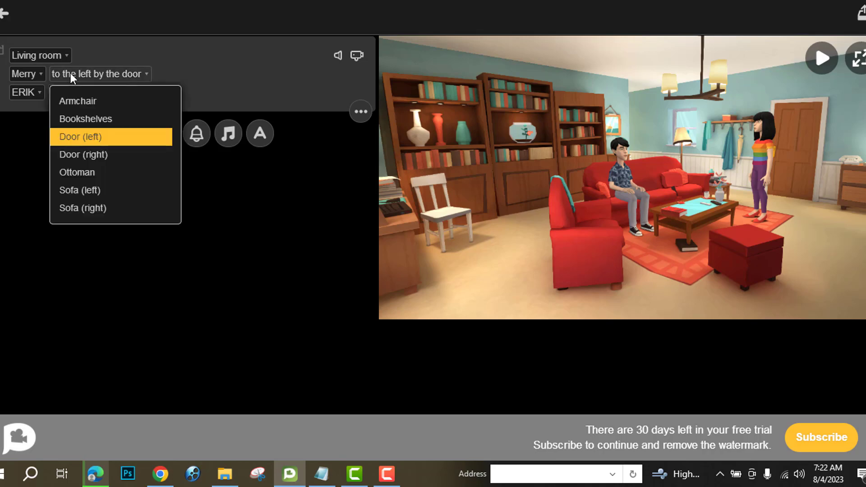
pyautogui.click(80, 173)
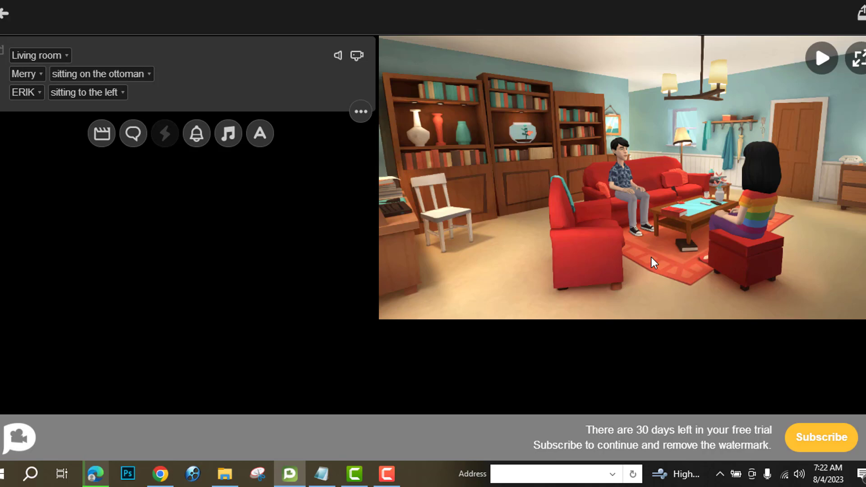
# - Add a dialogue entry below the scene and copy the husband's opening line from the first job conversation in ChatGPT
pyautogui.click(132, 135)
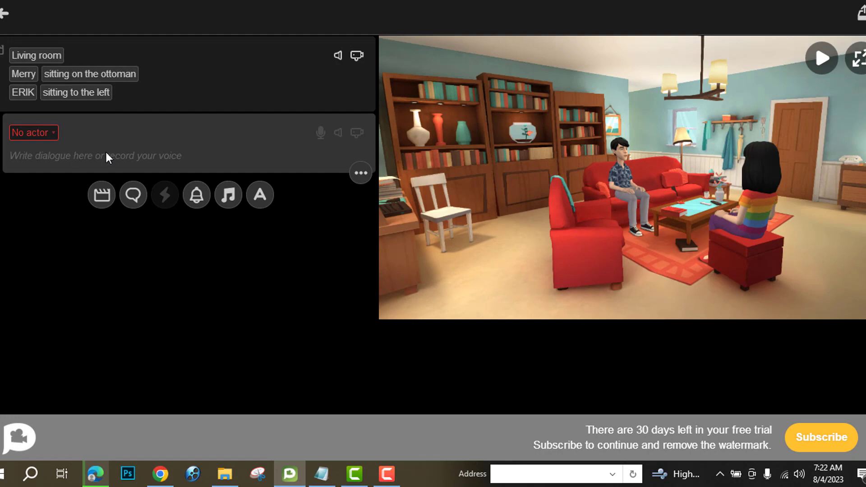
pyautogui.click(95, 474)
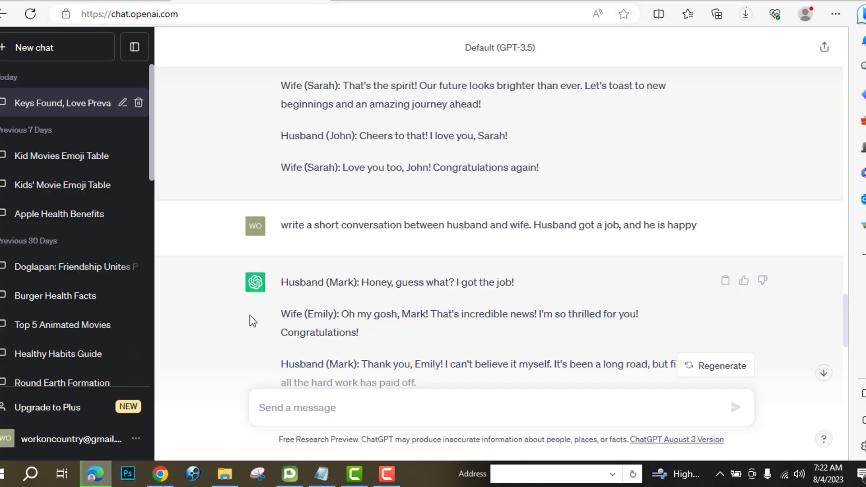
pyautogui.scroll(15, 312, 246)
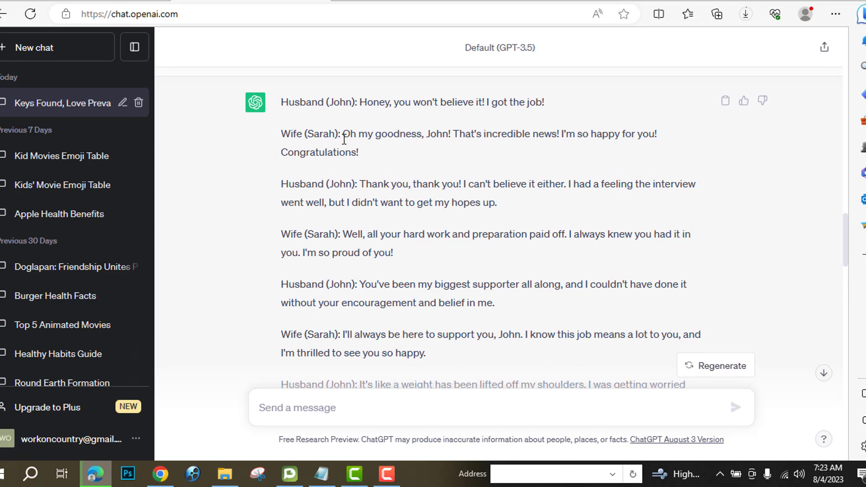
pyautogui.scroll(2, 344, 140)
pyautogui.moveTo(359, 167); pyautogui.dragTo(561, 170)
pyautogui.rightClick(429, 169)
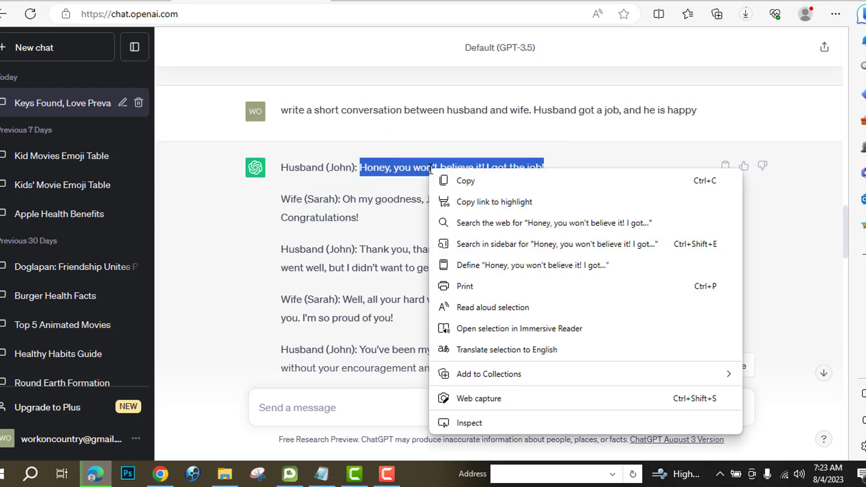
pyautogui.click(473, 180)
pyautogui.click(435, 1)
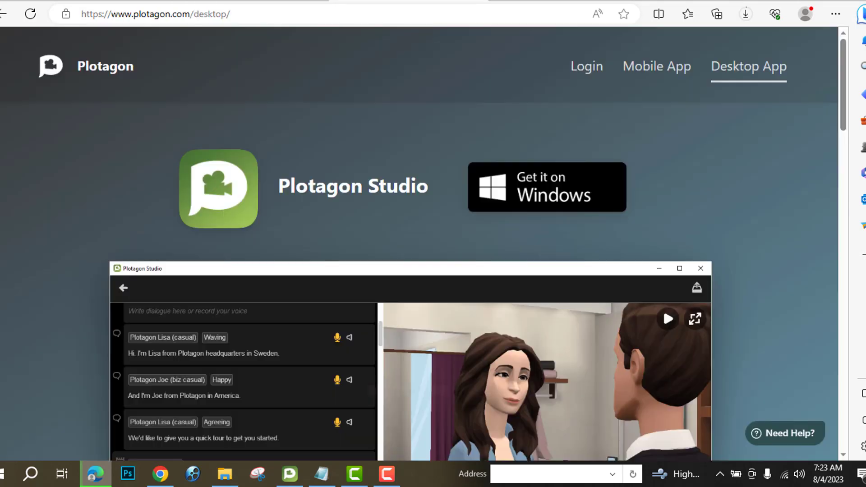
# - In Plotagon Studio, paste "Honey, you won't believe it! I got the job!" into the dialogue entry and assign the male character as its speaker
pyautogui.click(290, 474)
pyautogui.click(61, 152)
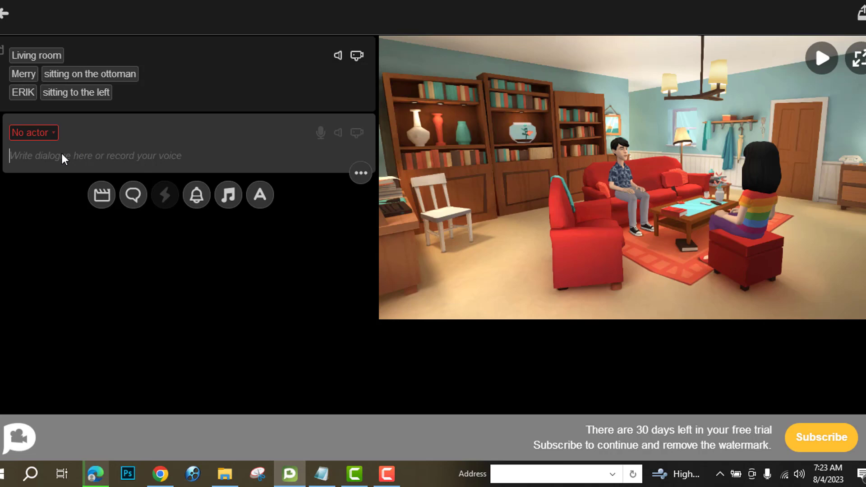
pyautogui.hotkey('ctrl', 'v')
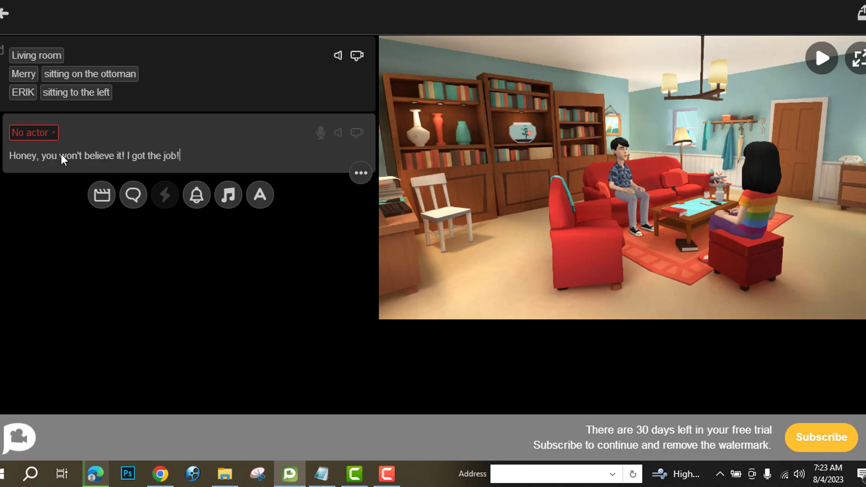
pyautogui.click(53, 130)
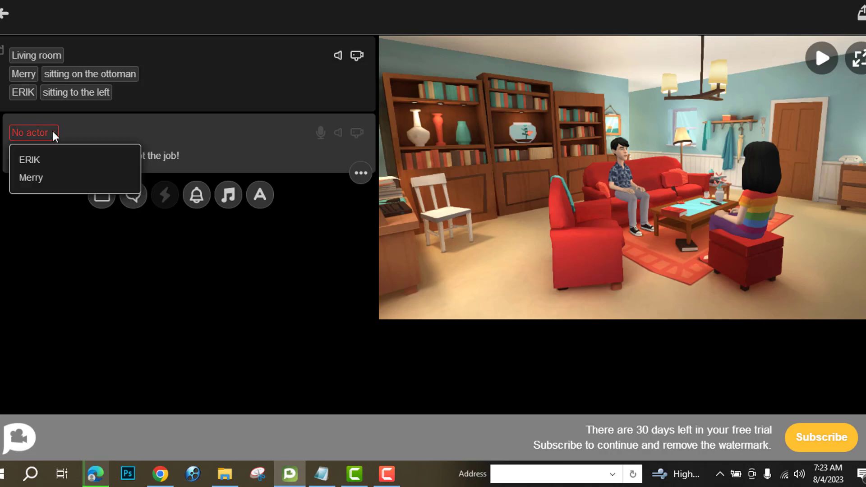
pyautogui.click(34, 160)
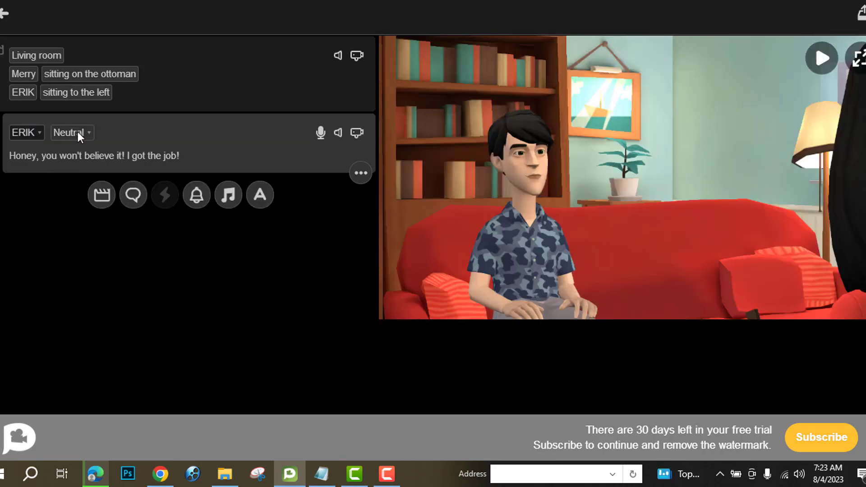
# - Set the male character's expression to Showing off for his opening line and preview the spoken voice
pyautogui.click(88, 131)
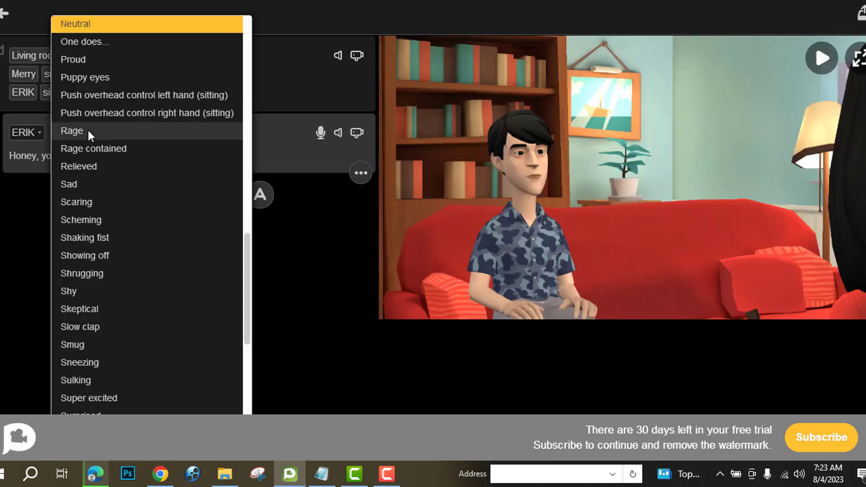
pyautogui.scroll(-4, 102, 157)
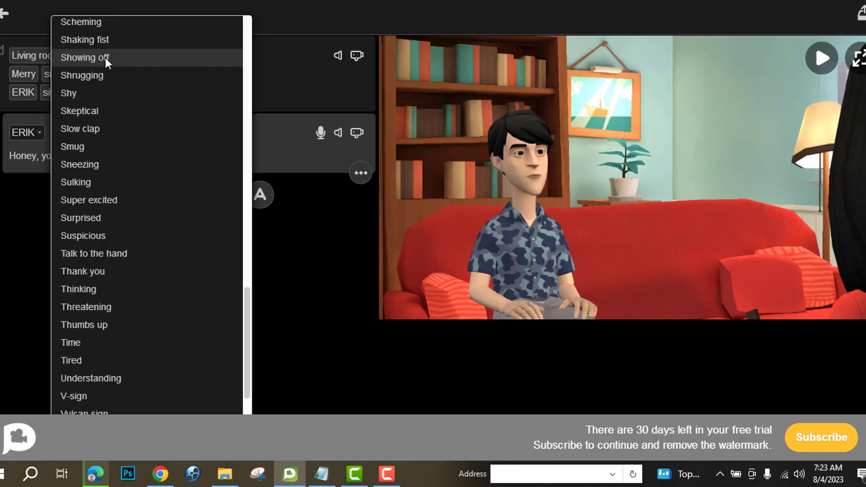
pyautogui.click(104, 57)
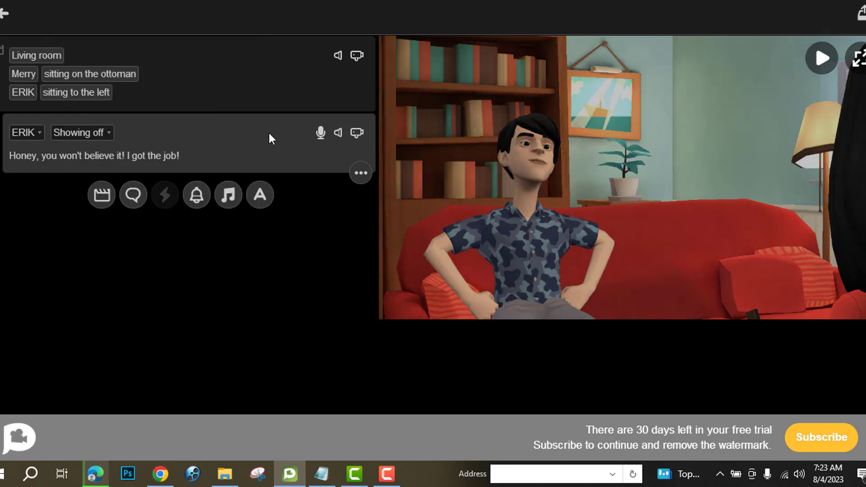
pyautogui.click(320, 132)
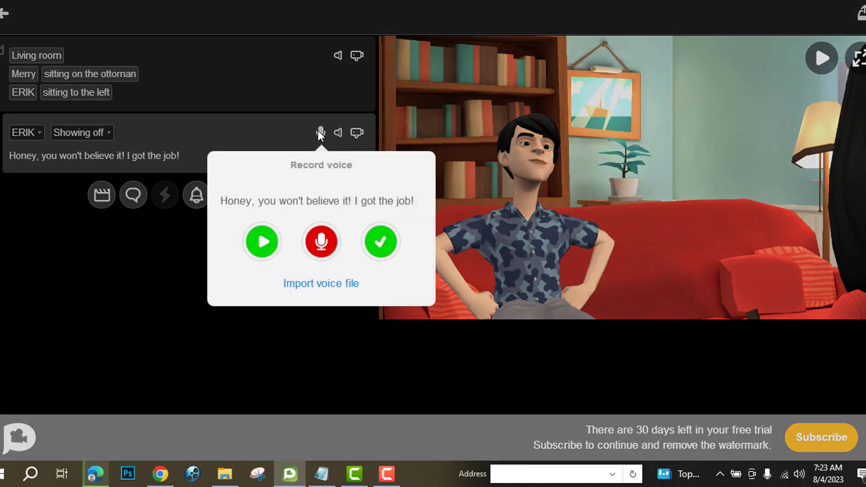
pyautogui.click(261, 241)
pyautogui.click(380, 243)
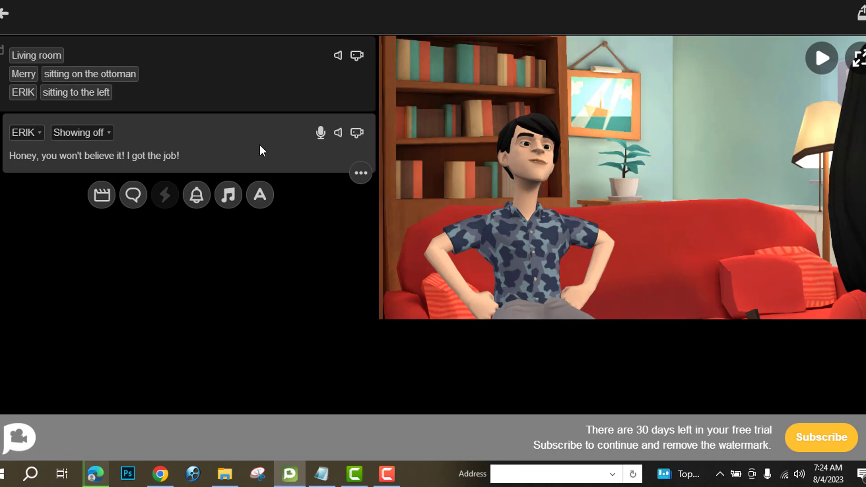
# - Add a second dialogue entry below the husband's line and assign the female character as its speaker
pyautogui.click(137, 196)
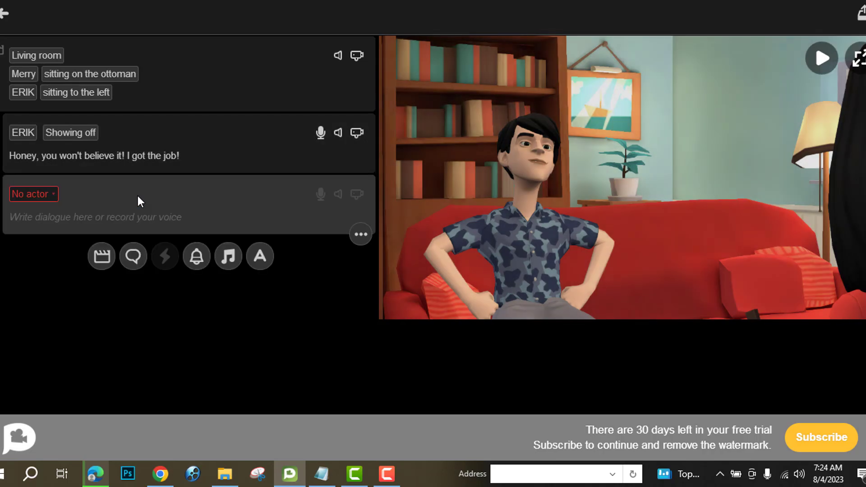
pyautogui.click(50, 194)
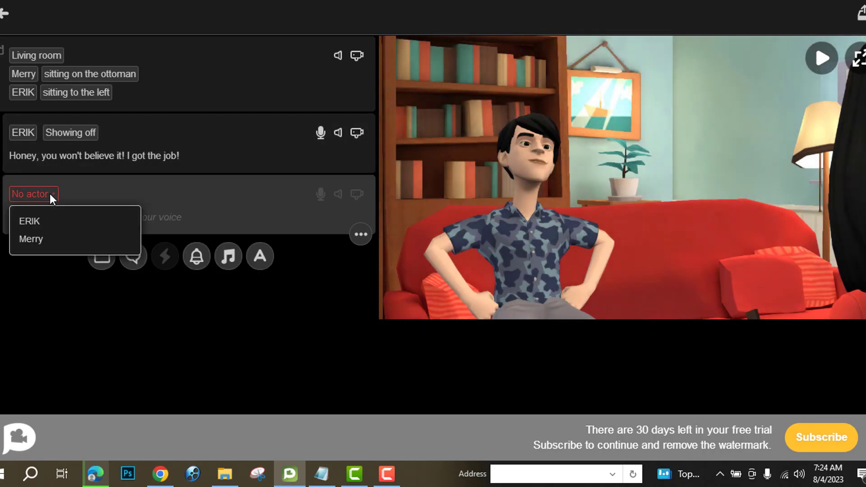
pyautogui.click(34, 237)
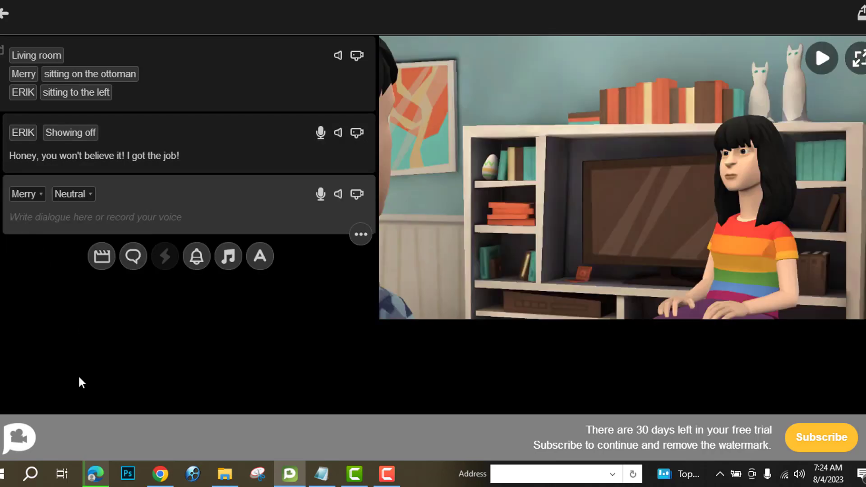
# - Copy the wife's first reply, containing "That's incredible news!", from the ChatGPT job conversation and paste it into her dialogue entry in Plotagon Studio
pyautogui.click(95, 473)
pyautogui.rightClick(357, 202)
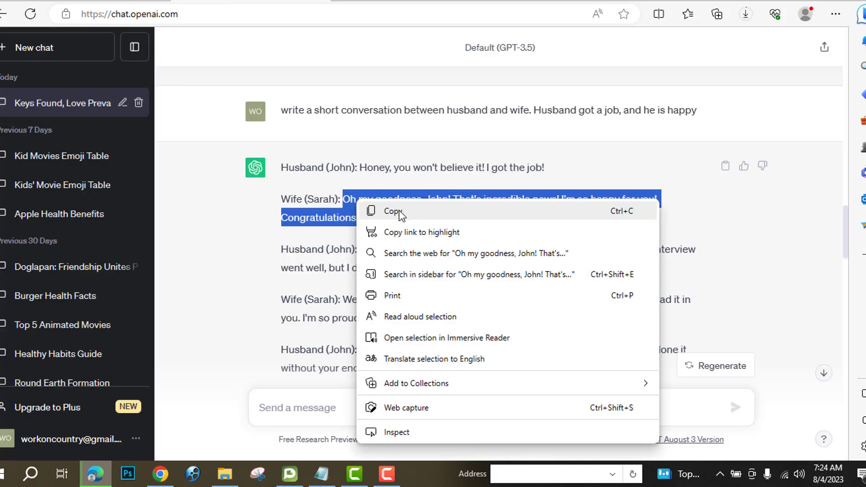
pyautogui.click(393, 211)
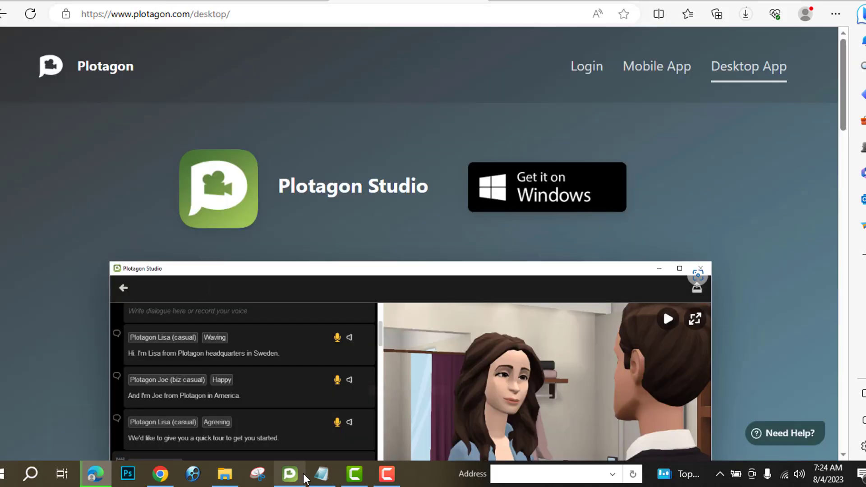
pyautogui.click(300, 475)
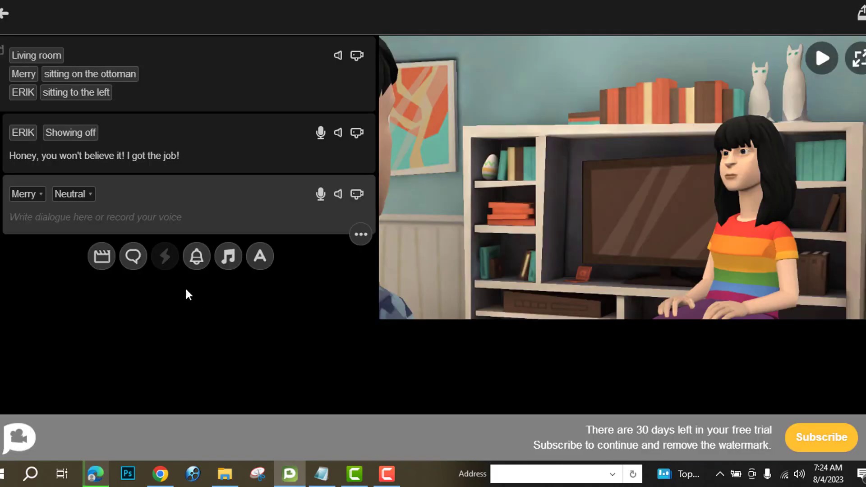
pyautogui.click(80, 218)
pyautogui.hotkey('ctrl', 'v')
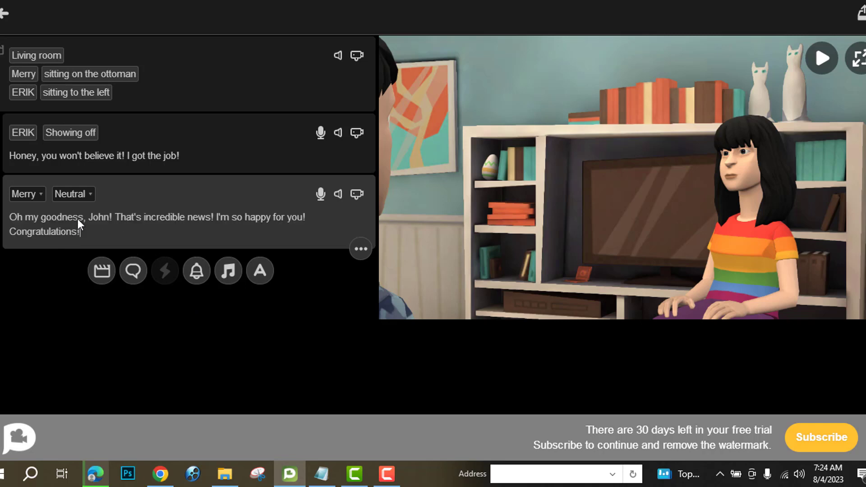
# - Set the female character's expression to Super excited for her reply and preview the spoken voice
pyautogui.click(88, 194)
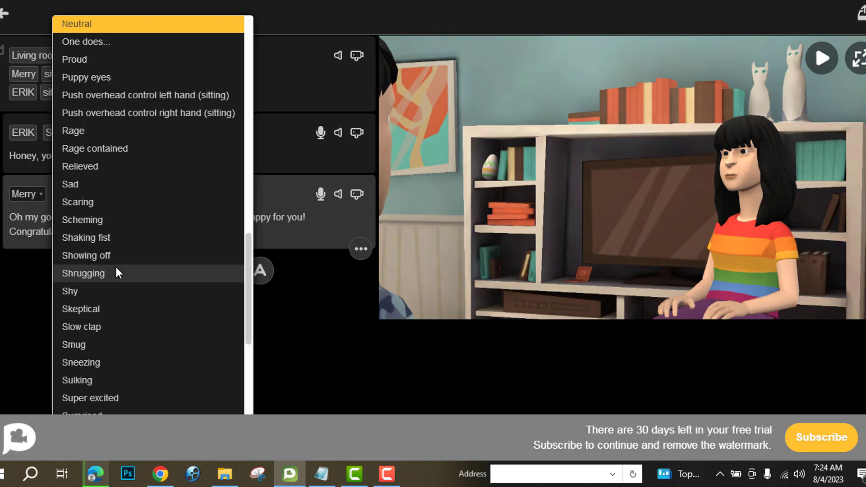
pyautogui.scroll(-4, 115, 264)
pyautogui.click(109, 200)
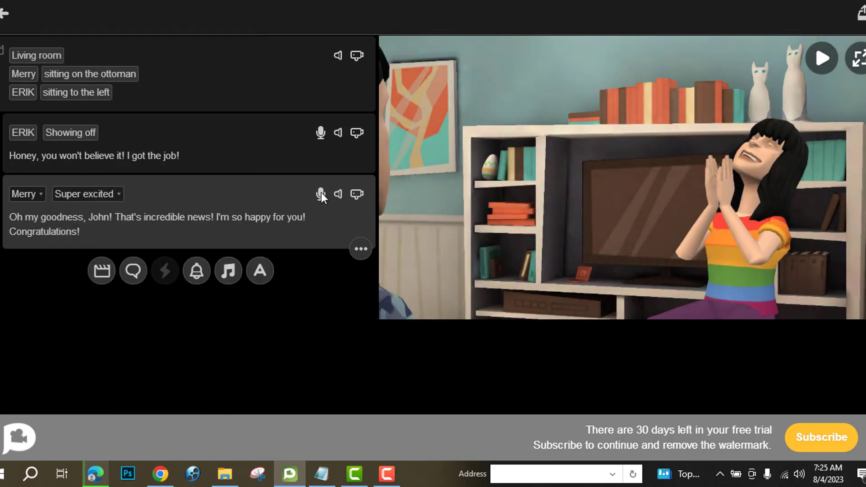
pyautogui.click(320, 193)
pyautogui.click(265, 318)
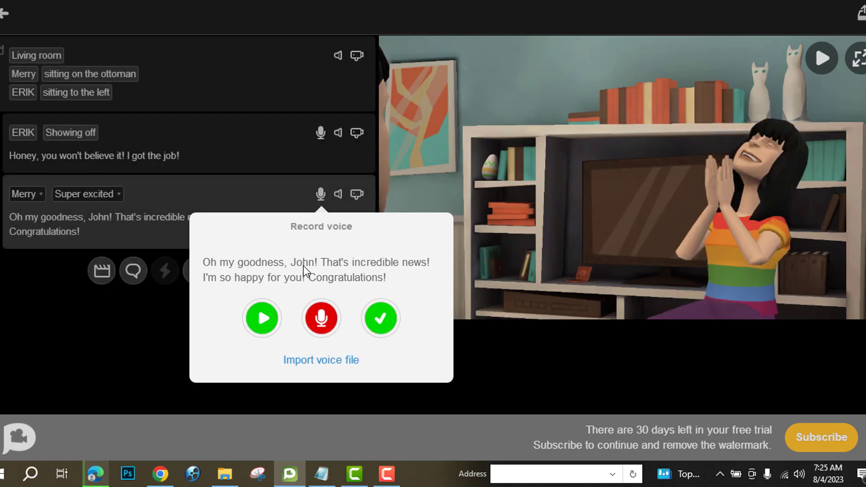
pyautogui.click(381, 317)
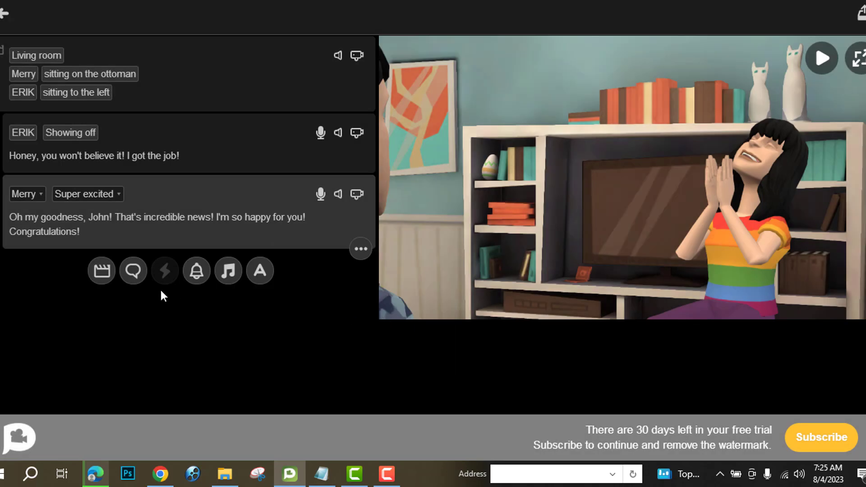
# - Add a third dialogue entry and copy the husband's "Thank you, thank you!" reply from the ChatGPT conversation
pyautogui.click(134, 271)
pyautogui.click(95, 473)
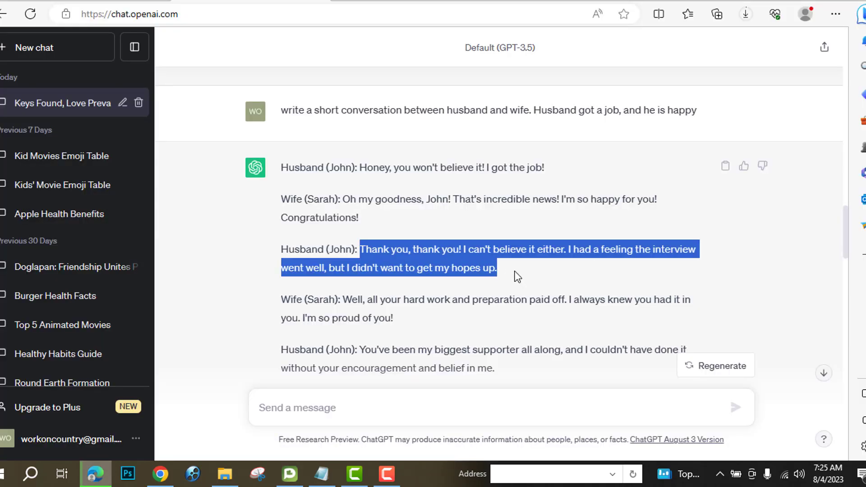
pyautogui.rightClick(388, 250)
pyautogui.click(434, 18)
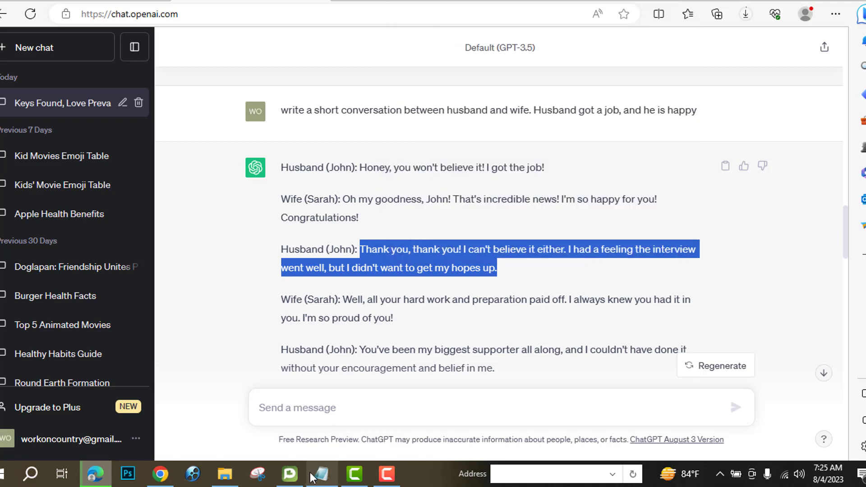
# - In Plotagon Studio, paste the "Thank you, thank you!" reply into the third dialogue entry and assign the male character as its speaker
pyautogui.click(289, 474)
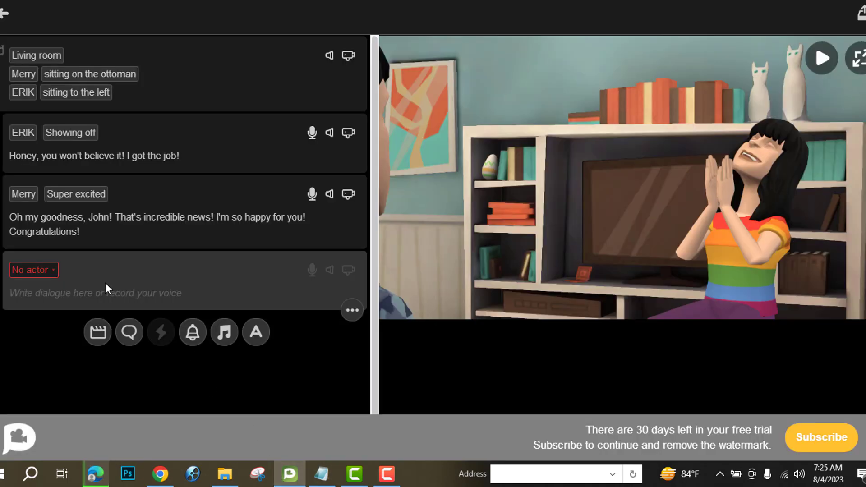
pyautogui.click(90, 303)
pyautogui.hotkey('ctrl', 'v')
pyautogui.click(52, 270)
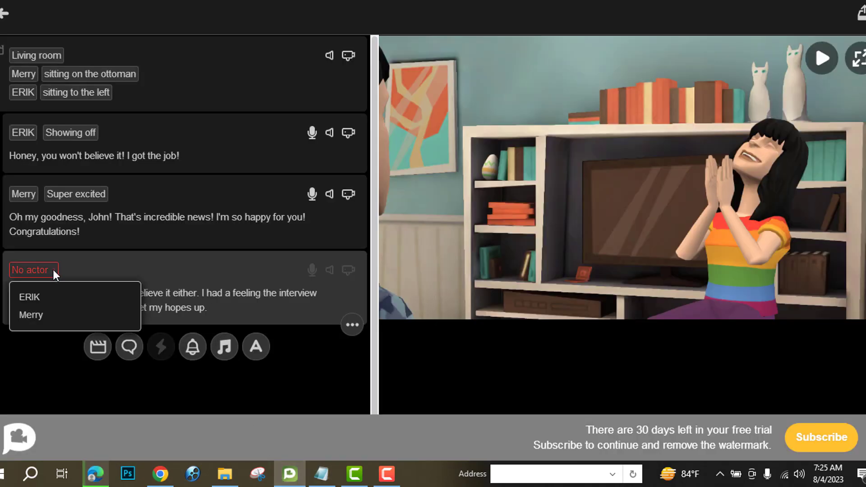
pyautogui.click(40, 296)
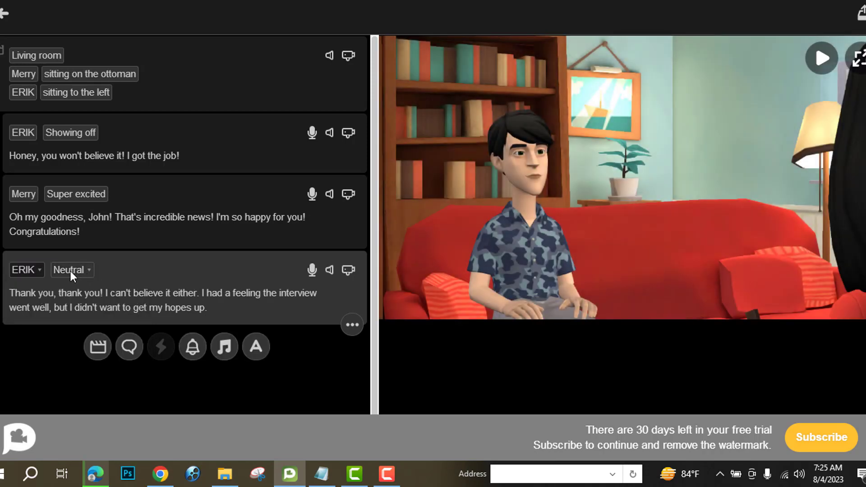
# - Try the Flirty expression on the male character's "Thank you, thank you!" line and preview it with the voice
pyautogui.click(70, 270)
pyautogui.scroll(10, 99, 190)
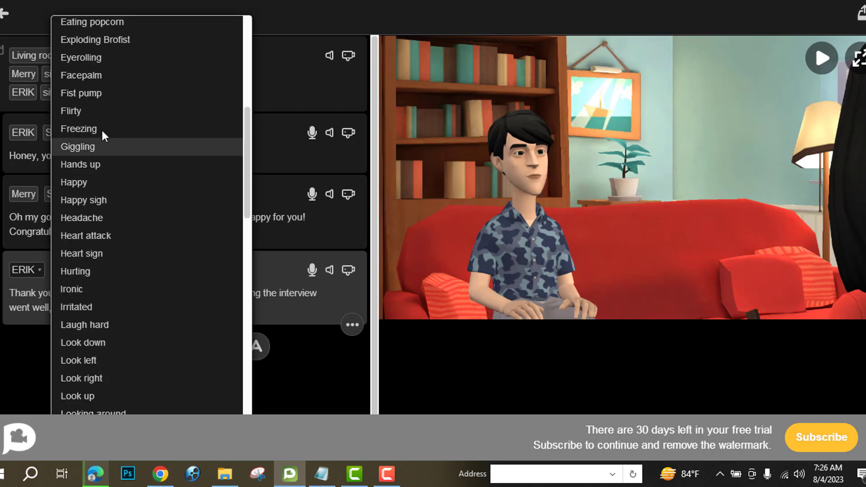
pyautogui.click(96, 115)
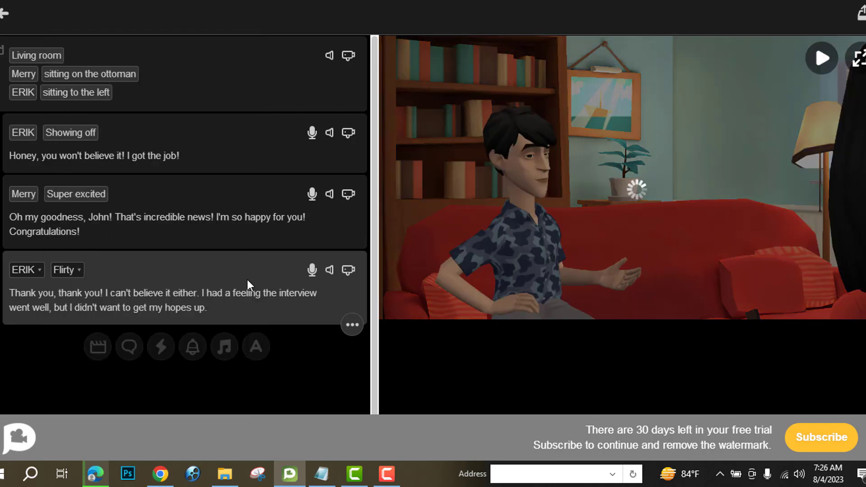
pyautogui.click(311, 271)
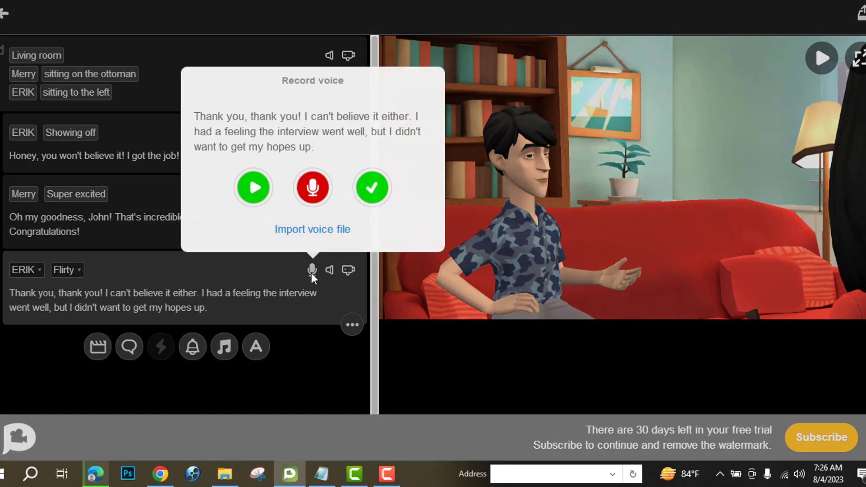
pyautogui.click(253, 188)
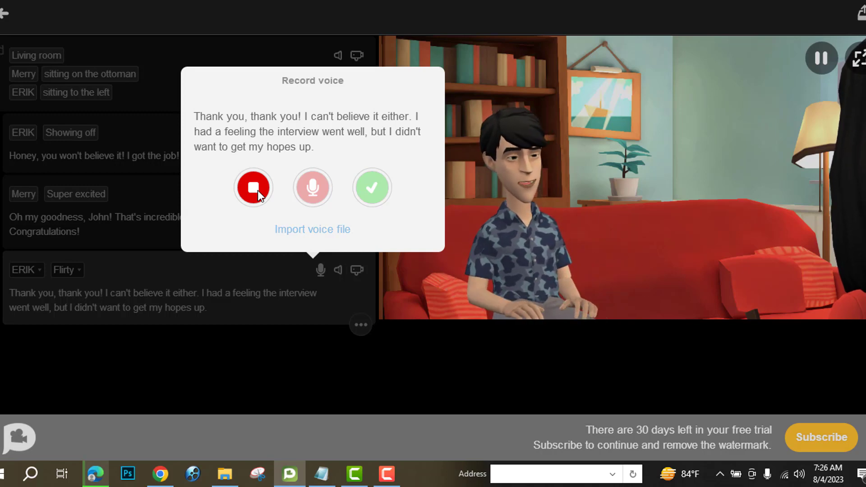
pyautogui.click(278, 281)
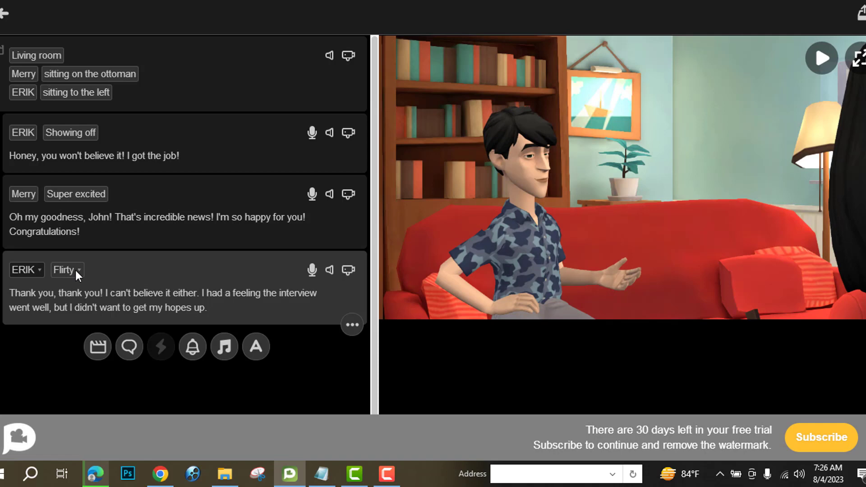
# - Set the male character's expression to Surprised for the "Thank you, thank you!" line and preview the spoken voice
pyautogui.click(77, 270)
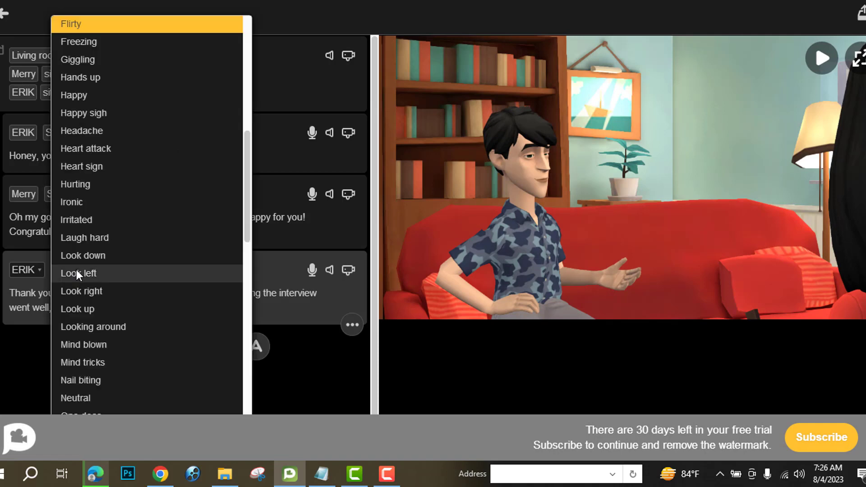
pyautogui.scroll(-5, 108, 262)
pyautogui.scroll(-8, 110, 273)
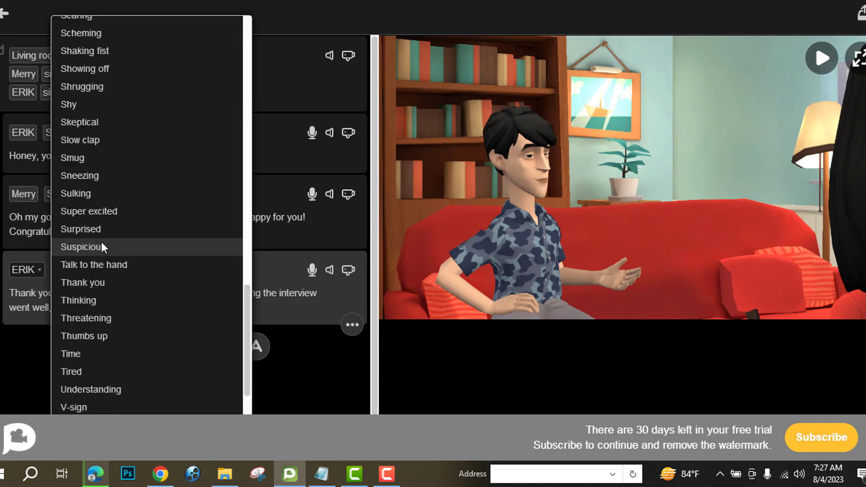
pyautogui.click(98, 228)
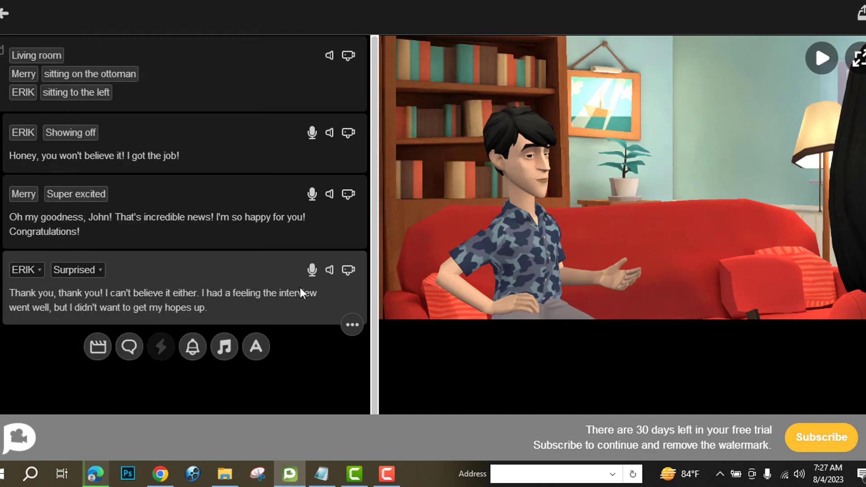
pyautogui.click(312, 269)
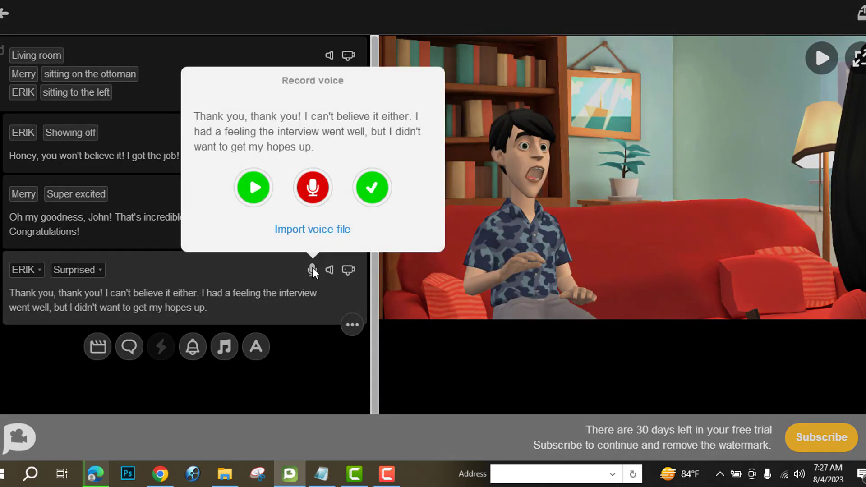
pyautogui.click(261, 193)
pyautogui.click(377, 197)
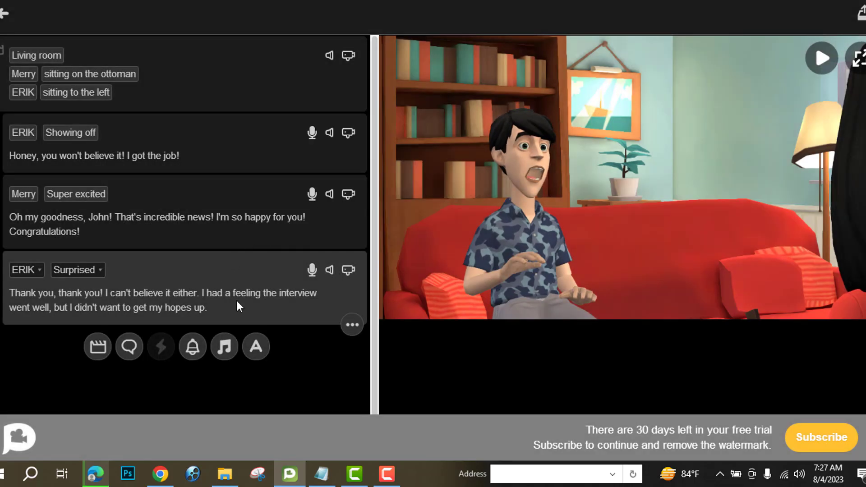
# - Add a fourth dialogue entry reading "Lets take our dinner" and assign the female character as its speaker
pyautogui.click(129, 344)
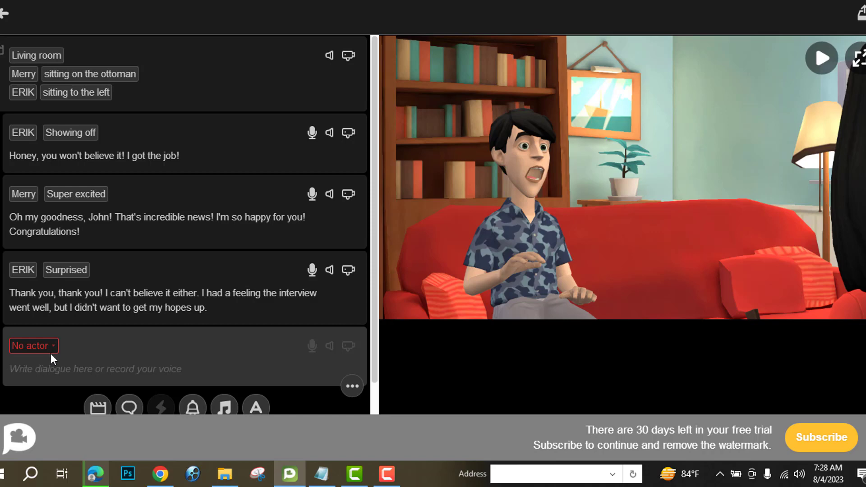
pyautogui.write('Lets take our dinner')
pyautogui.click(36, 236)
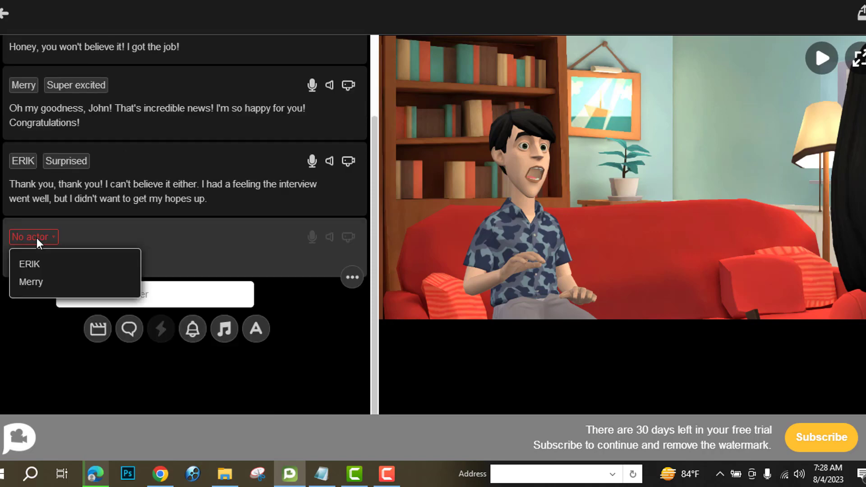
pyautogui.click(38, 282)
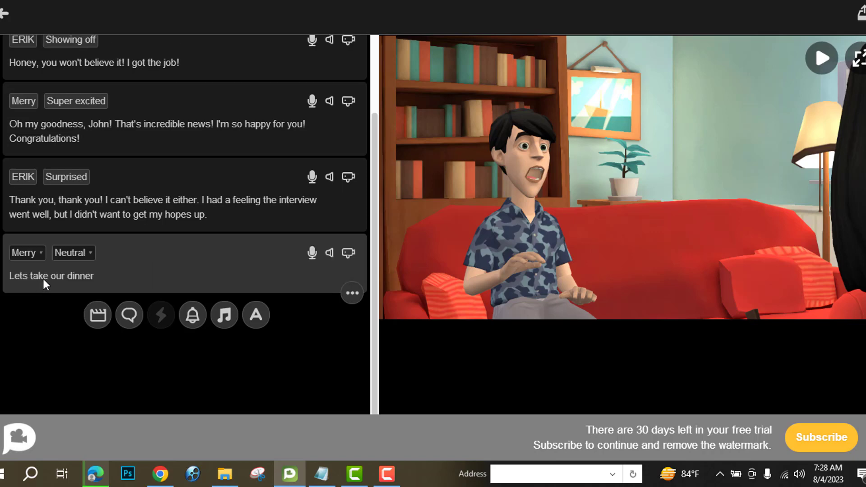
# - Set the female character's expression to Looking around for the "Lets take our dinner" line and preview its voice
pyautogui.click(72, 291)
pyautogui.scroll(15, 110, 166)
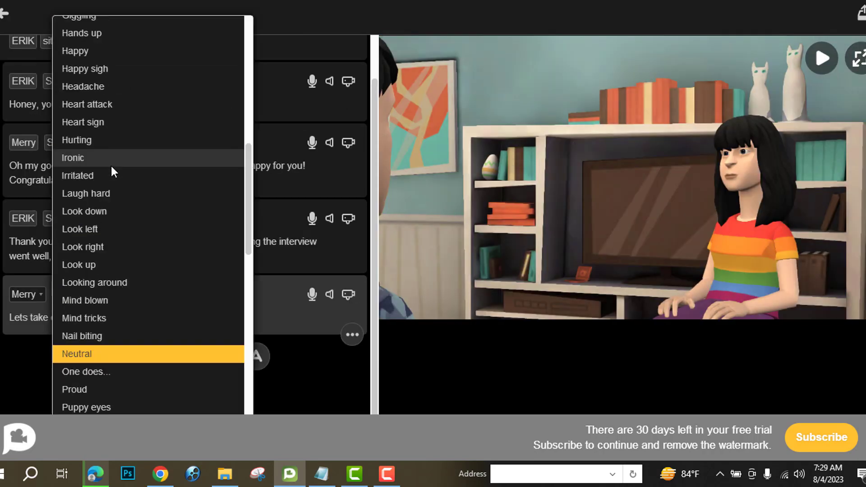
pyautogui.scroll(-8, 113, 166)
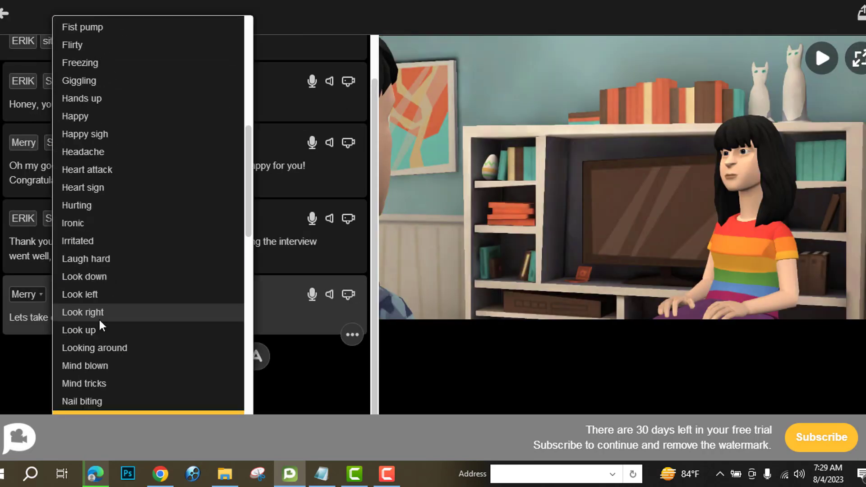
pyautogui.click(105, 355)
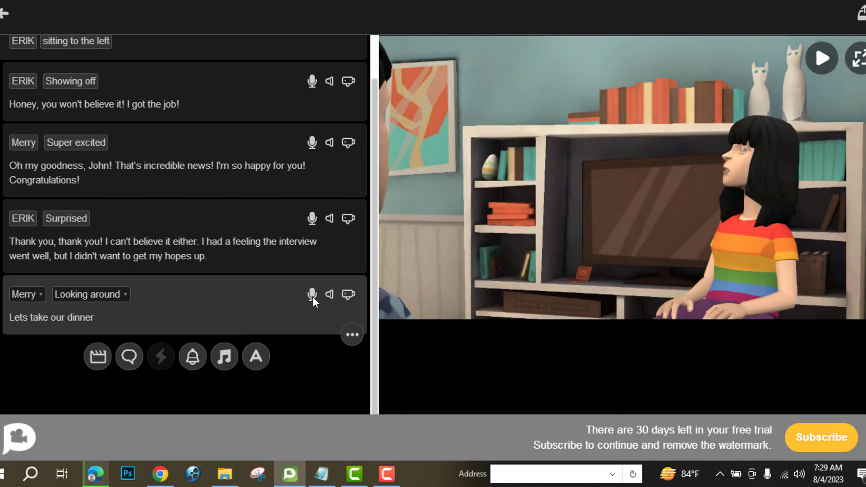
pyautogui.click(312, 295)
pyautogui.click(251, 212)
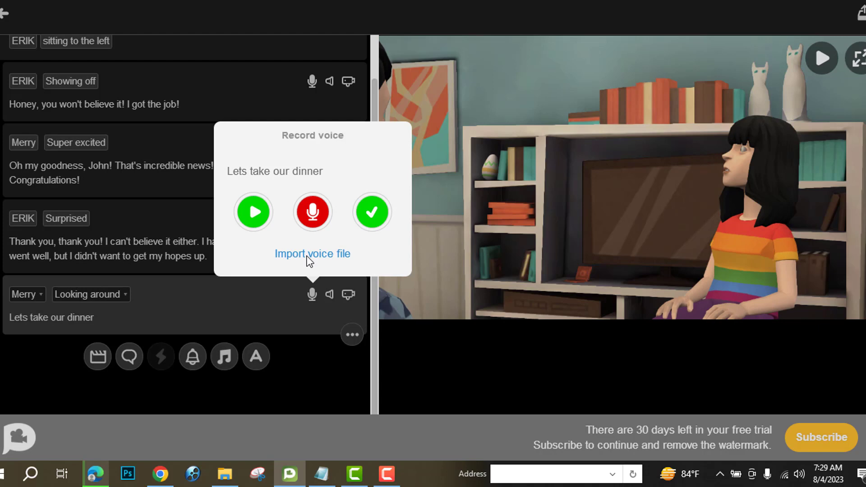
pyautogui.click(372, 212)
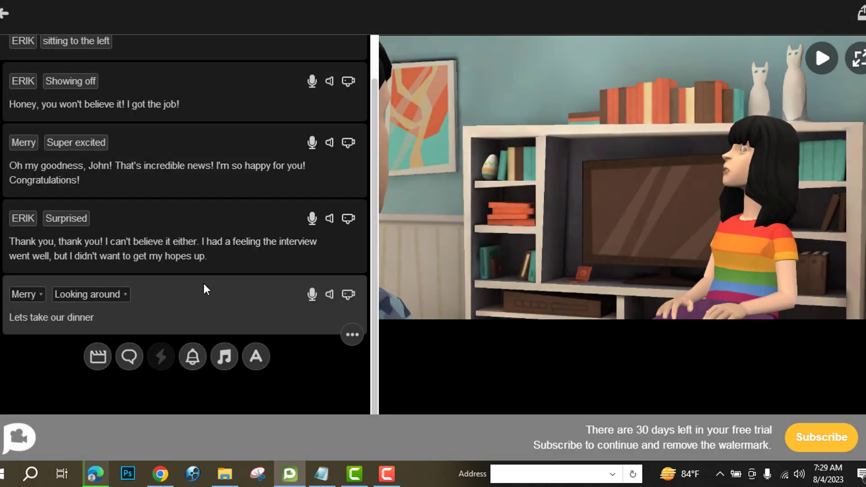
# - Add a new scene after the "Lets take our dinner" line and choose the Kitchen from the Home category as its location
pyautogui.click(98, 357)
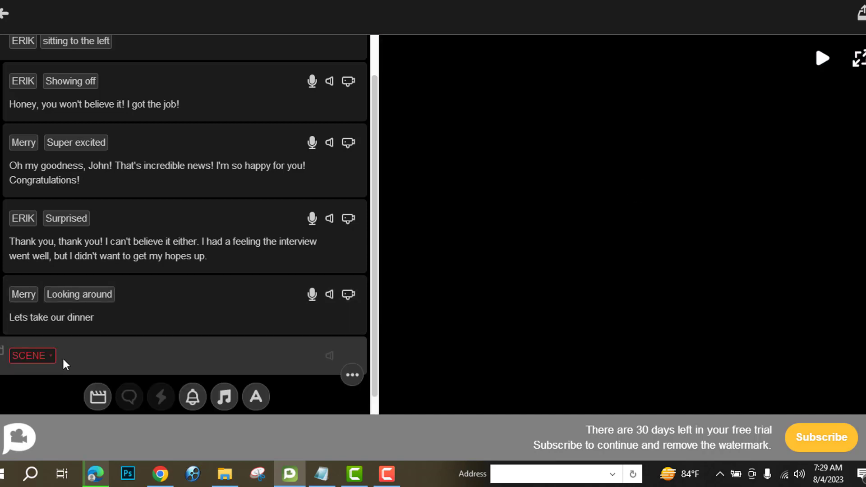
pyautogui.click(21, 356)
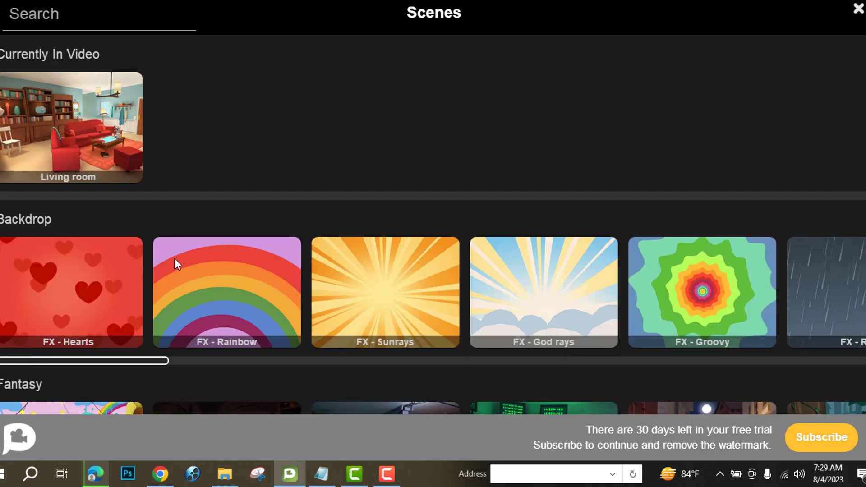
pyautogui.scroll(-10, 176, 285)
pyautogui.moveTo(135, 394); pyautogui.dragTo(263, 400)
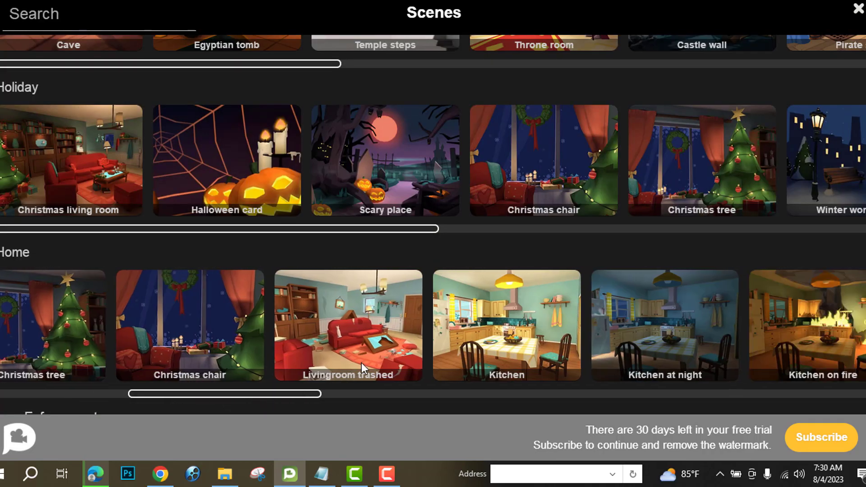
pyautogui.click(523, 328)
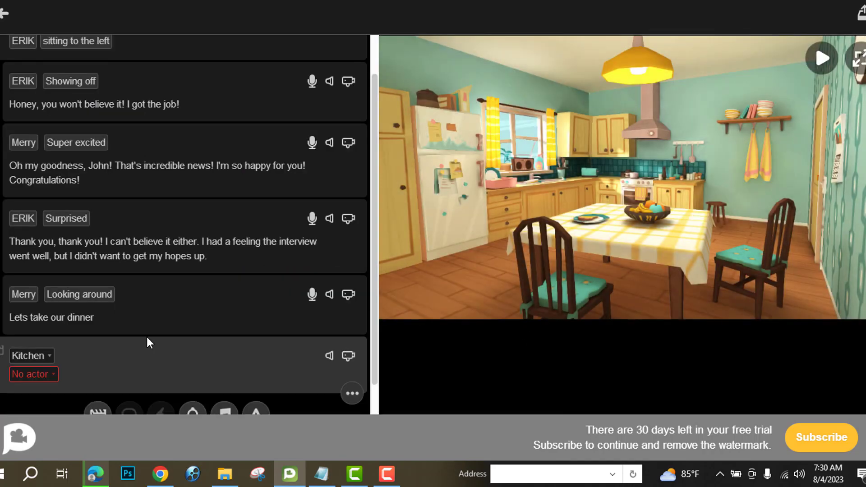
# - Cast the female character as the first actor and the male character as the second actor in the Kitchen scene
pyautogui.scroll(-2, 132, 360)
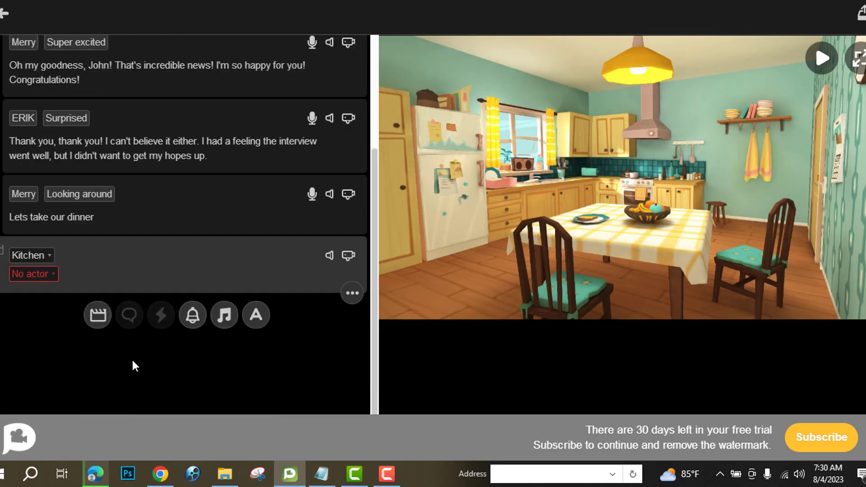
pyautogui.click(53, 272)
pyautogui.click(428, 149)
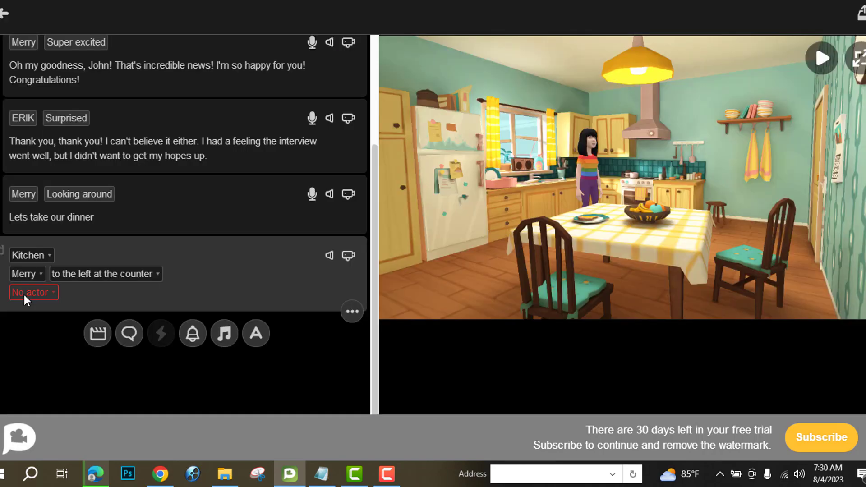
pyautogui.click(24, 293)
pyautogui.click(637, 148)
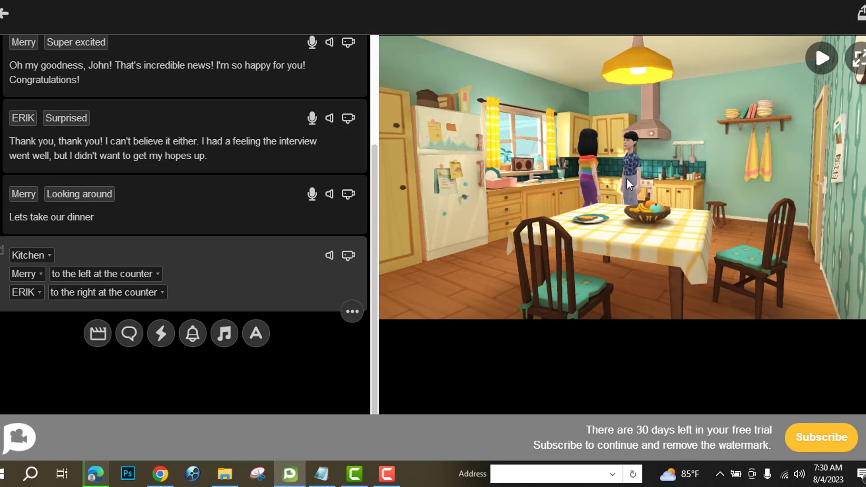
# - Seat the male character in the chair and the female character at the table in the Kitchen scene
pyautogui.click(156, 293)
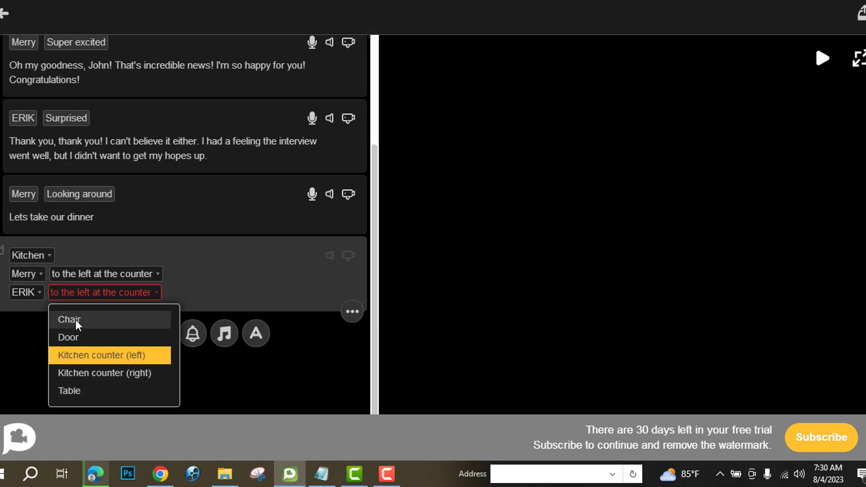
pyautogui.click(75, 320)
pyautogui.click(84, 296)
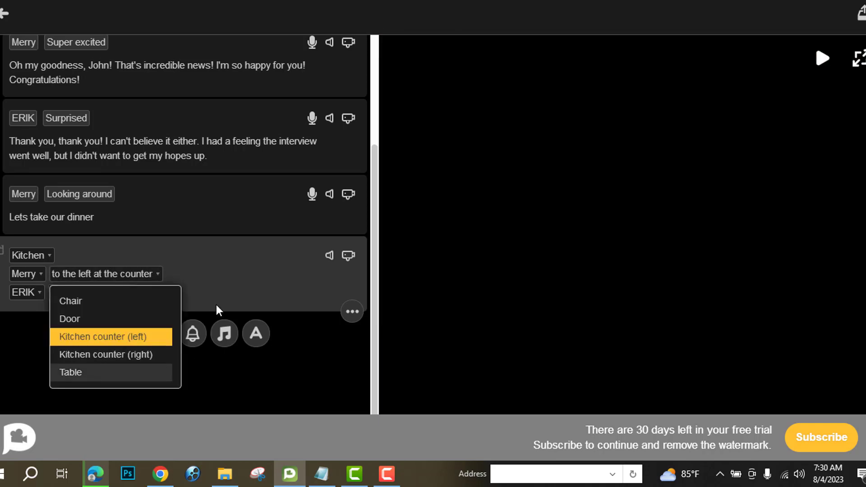
pyautogui.click(91, 371)
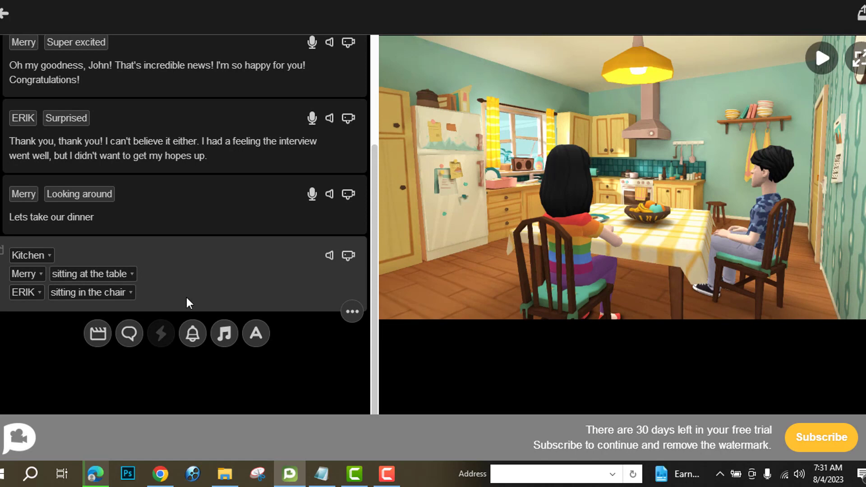
# - Add a dialogue entry to the Kitchen scene and assign the male character as its speaker
pyautogui.click(124, 334)
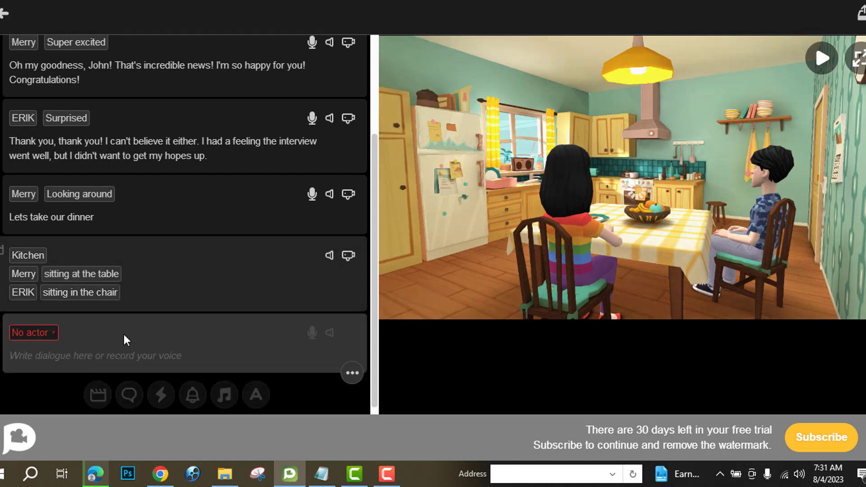
pyautogui.click(32, 332)
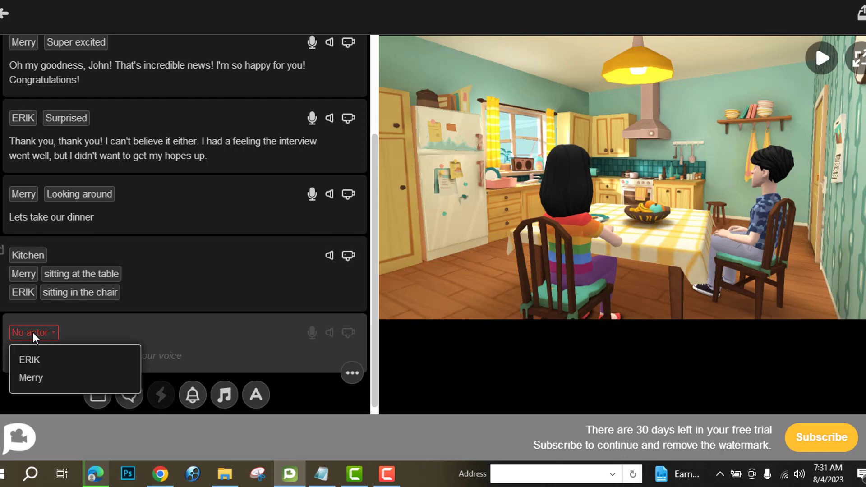
pyautogui.click(41, 360)
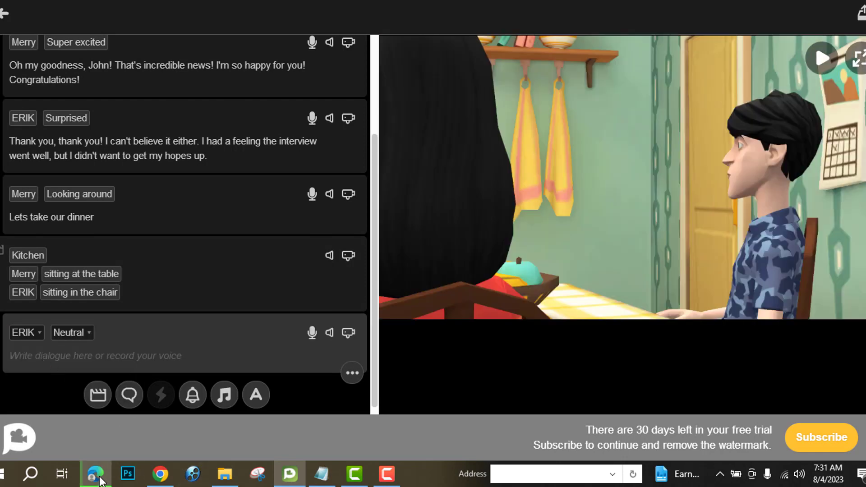
# - Copy the husband's "You've been my biggest supporter all along" line from ChatGPT in the browser into the male character's dialogue entry in Plotagon Studio
pyautogui.click(96, 419)
pyautogui.moveTo(371, 157); pyautogui.dragTo(516, 183)
pyautogui.rightClick(393, 161)
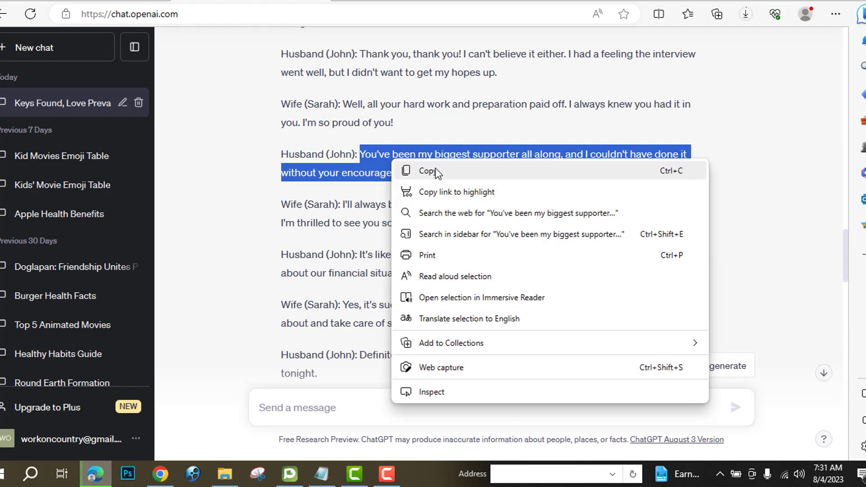
pyautogui.click(433, 170)
pyautogui.click(286, 474)
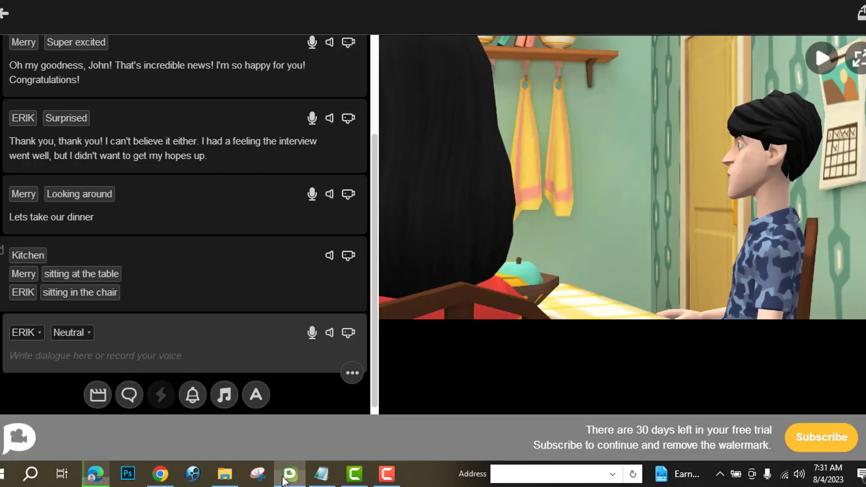
pyautogui.click(75, 352)
pyautogui.hotkey('ctrl', 'v')
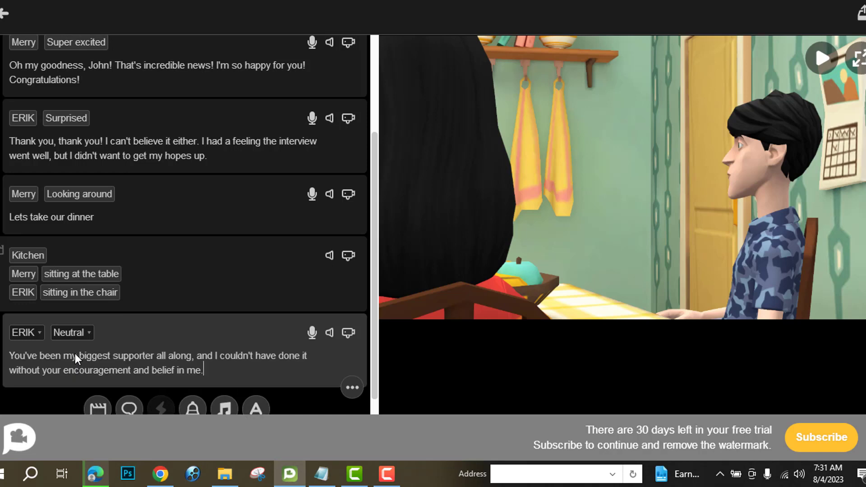
# - Set the male character's expression to Thank you for the "biggest supporter" line and preview the spoken voice
pyautogui.click(69, 332)
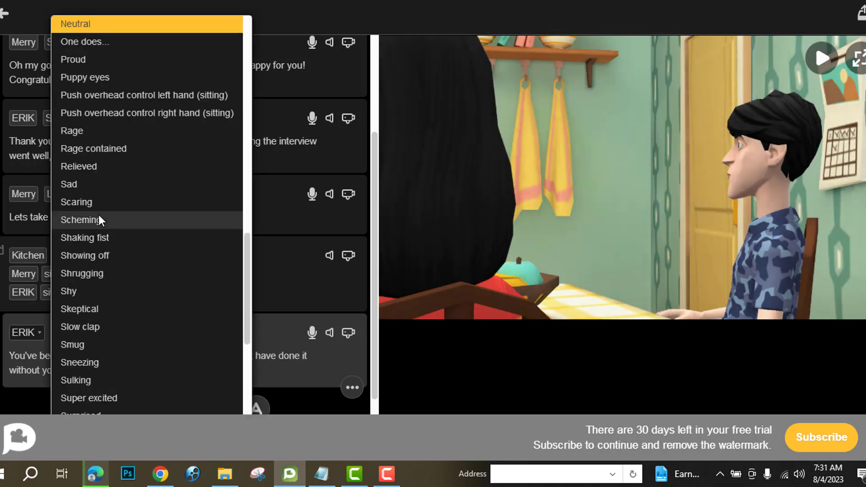
pyautogui.scroll(-5, 99, 253)
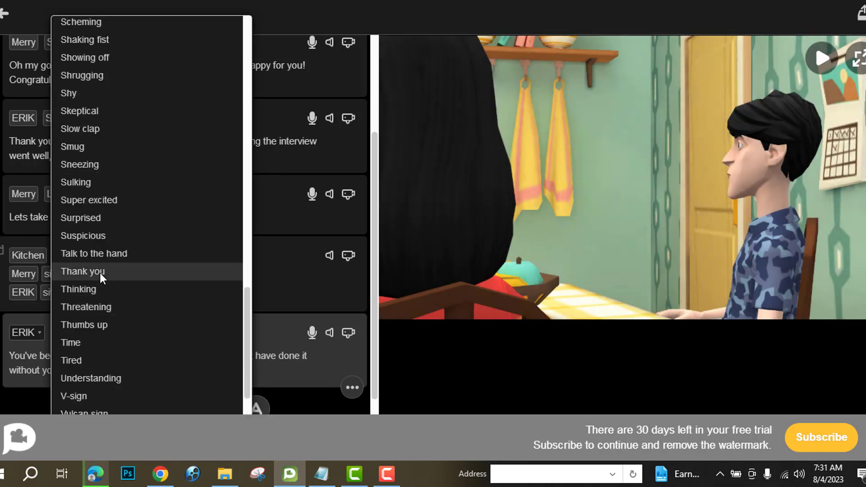
pyautogui.click(99, 272)
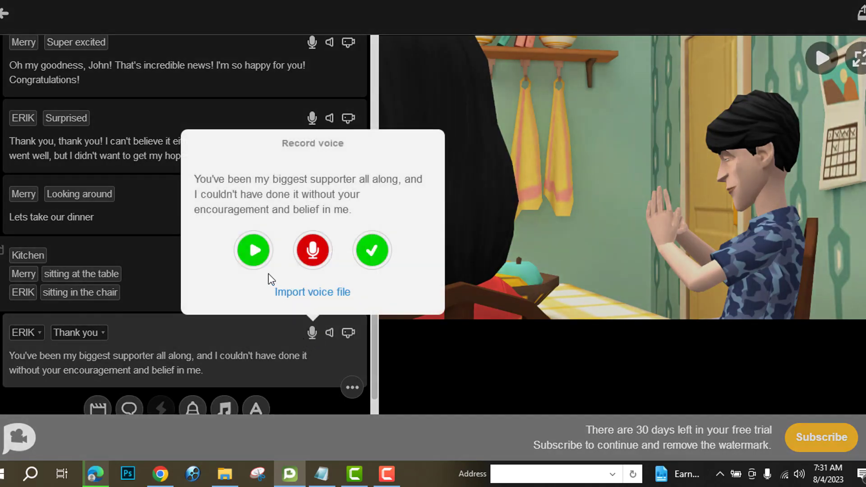
pyautogui.click(259, 258)
pyautogui.click(369, 253)
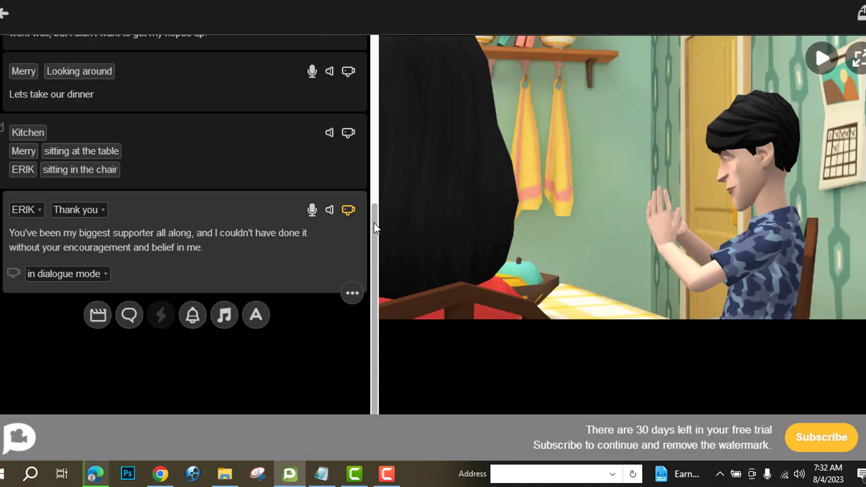
# - Set the camera for the male character's "biggest supporter" line to moving right from the table, looking at the chair
pyautogui.click(348, 210)
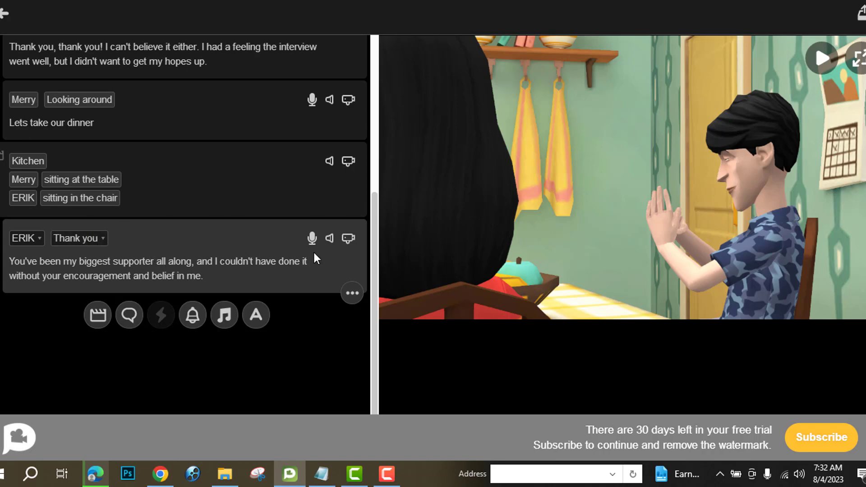
pyautogui.click(349, 239)
pyautogui.click(48, 302)
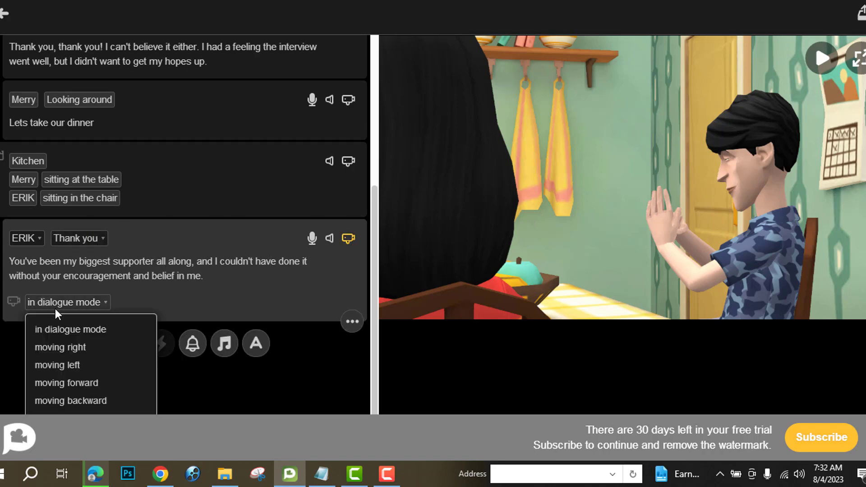
pyautogui.click(67, 348)
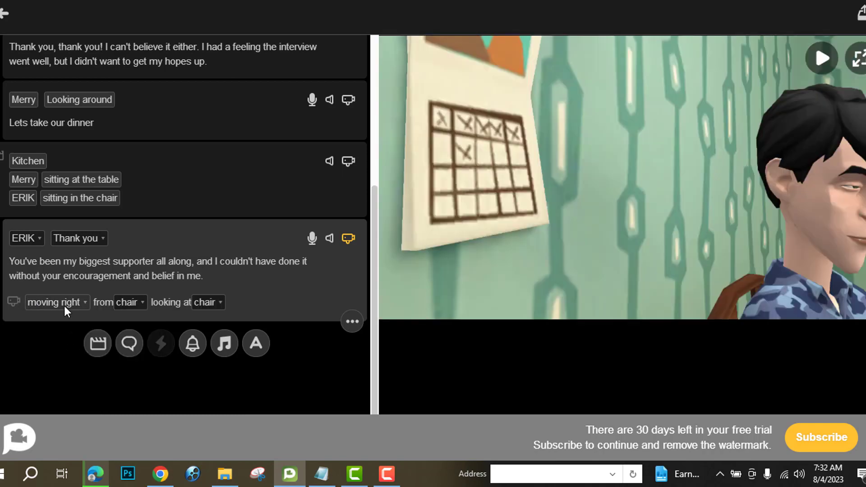
pyautogui.click(131, 303)
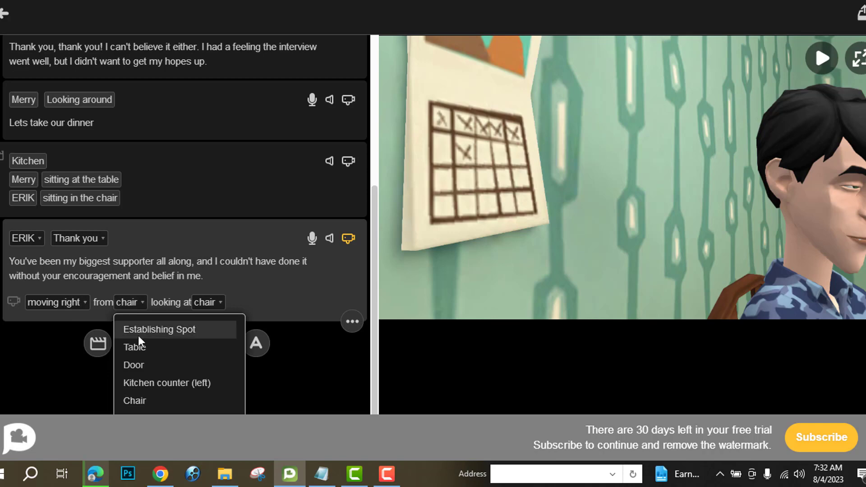
pyautogui.click(139, 347)
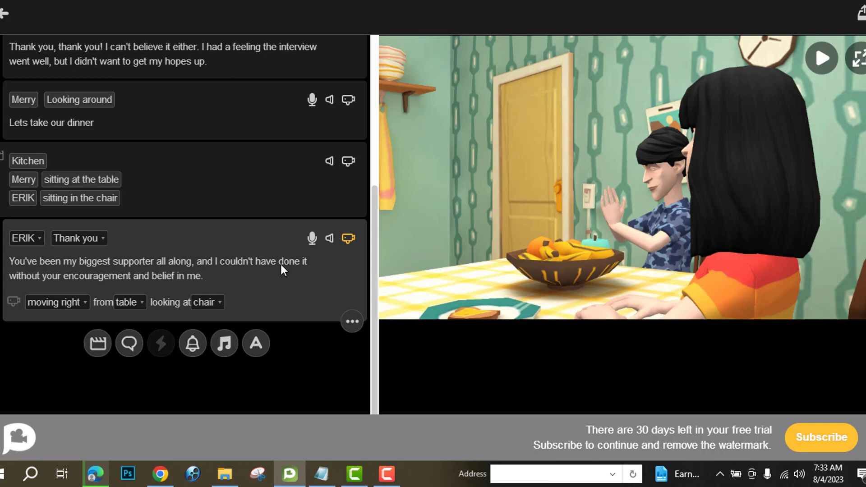
# - Add another dialogue entry and copy the wife's "I'll always be here to support you" line from ChatGPT in the browser
pyautogui.click(130, 343)
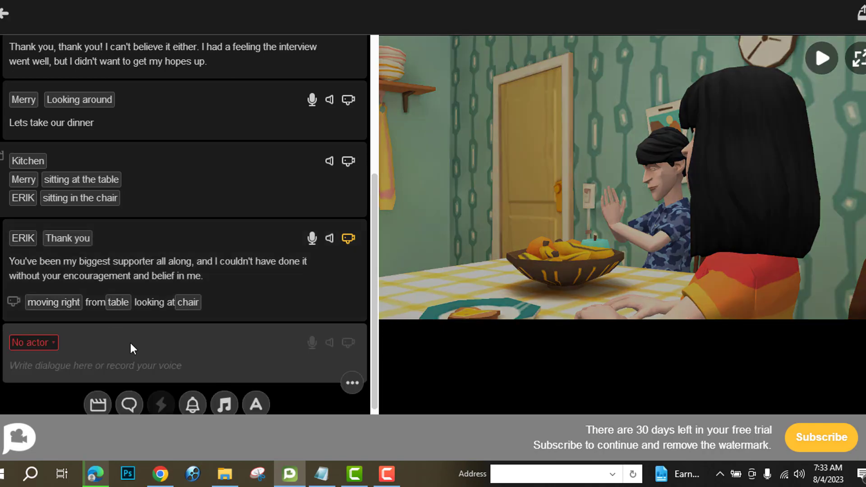
pyautogui.click(96, 474)
pyautogui.moveTo(341, 204); pyautogui.dragTo(437, 224)
pyautogui.hotkey('ctrl', 'c')
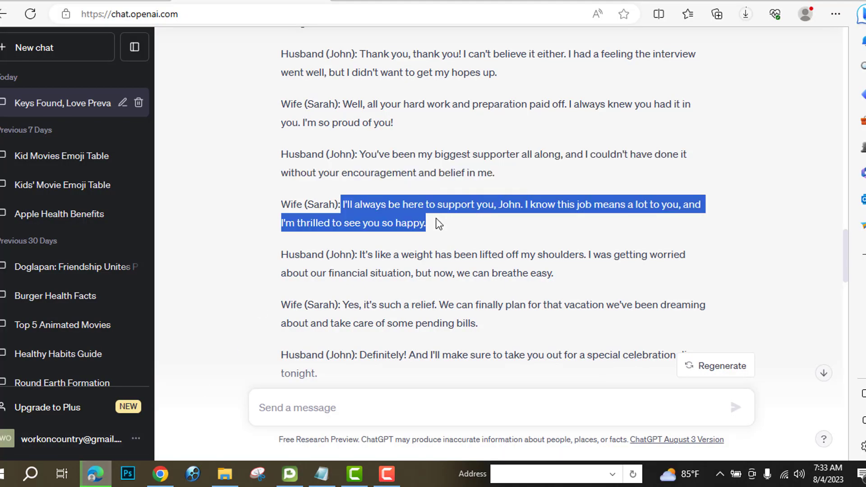
# - Paste the wife's "I'll always be here to support you" line into the new Plotagon Studio dialogue entry and assign it to the female character
pyautogui.click(291, 474)
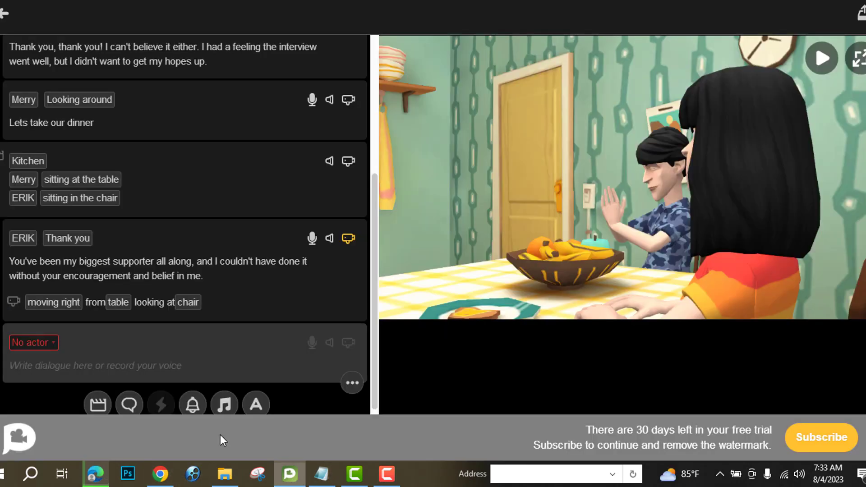
pyautogui.click(37, 367)
pyautogui.hotkey('ctrl', 'v')
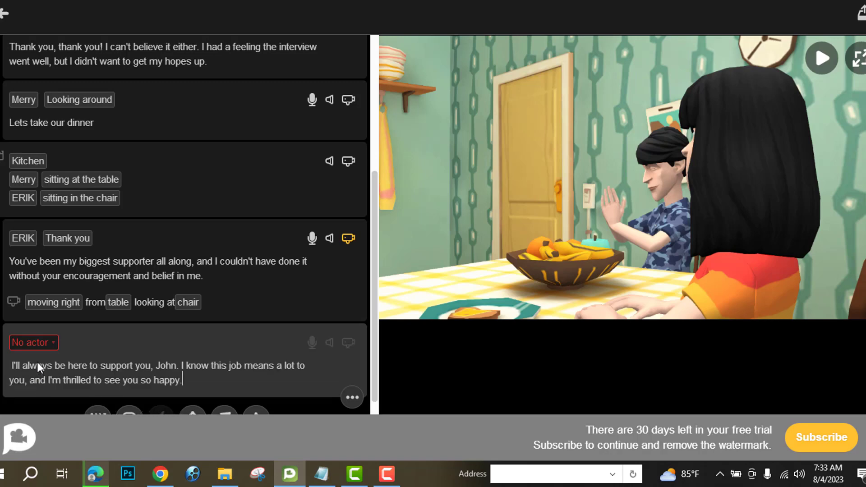
pyautogui.click(34, 341)
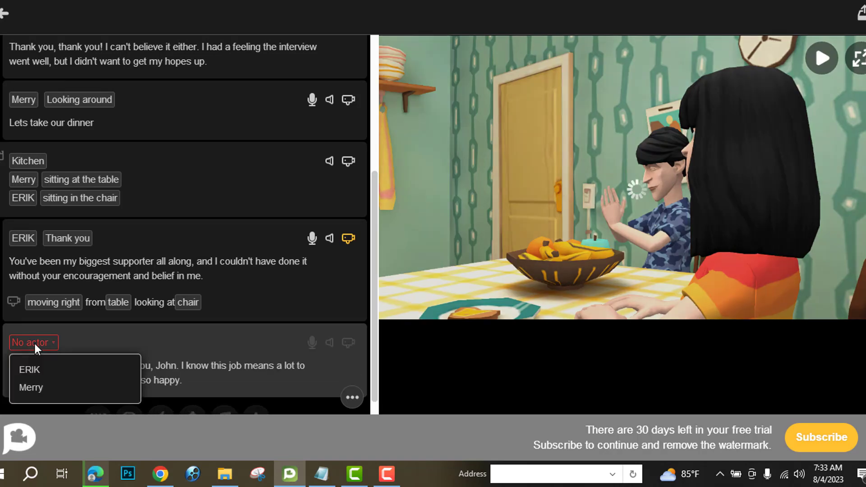
pyautogui.click(36, 386)
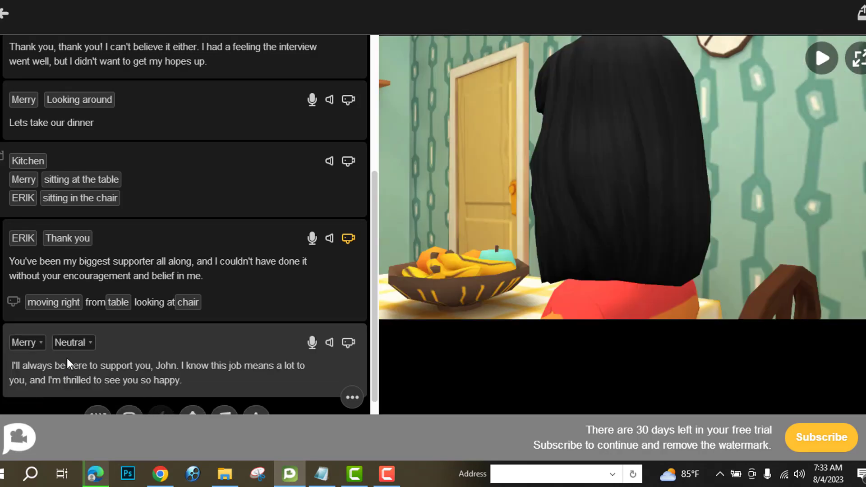
# - Set the female character's expression to Thumbs up for the "always be here to support you" line and preview the spoken voice
pyautogui.click(71, 343)
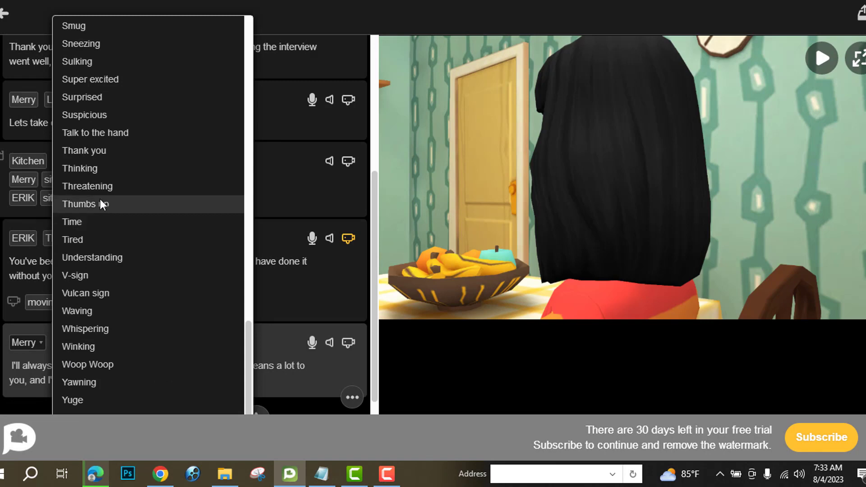
pyautogui.click(99, 200)
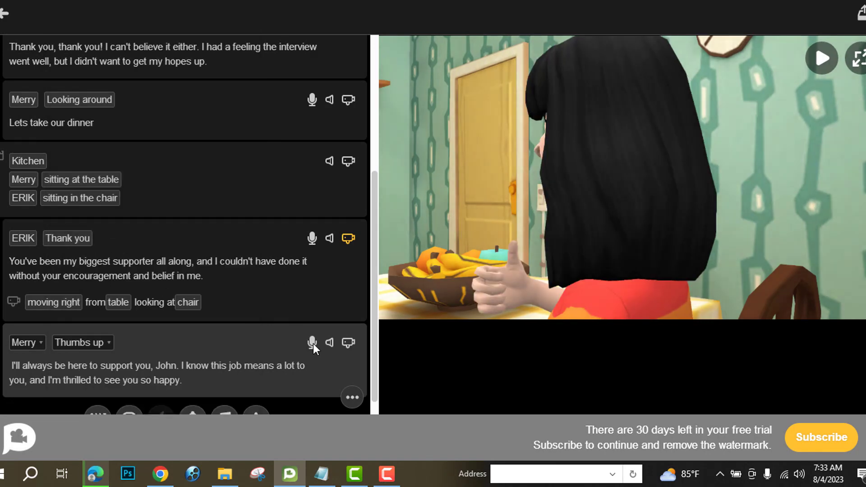
pyautogui.click(313, 343)
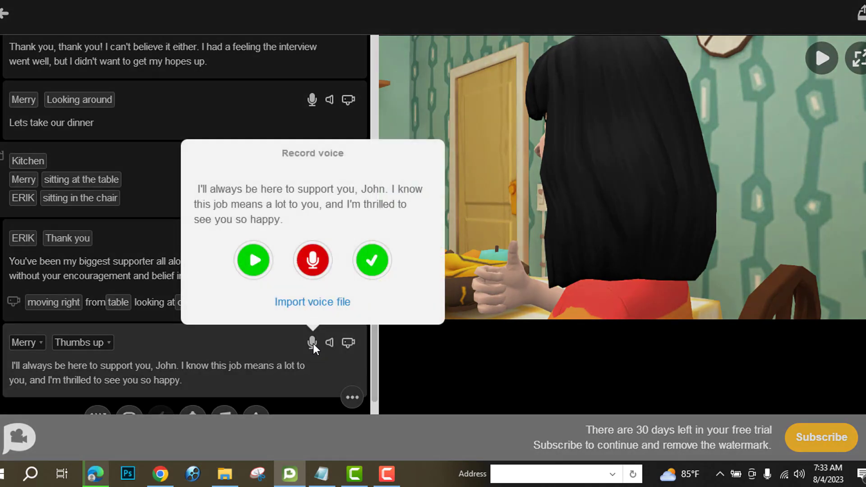
pyautogui.click(254, 261)
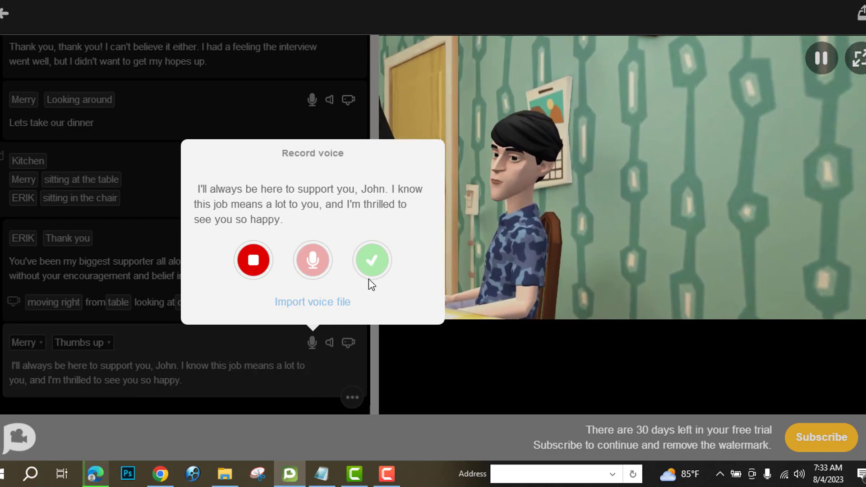
pyautogui.click(372, 266)
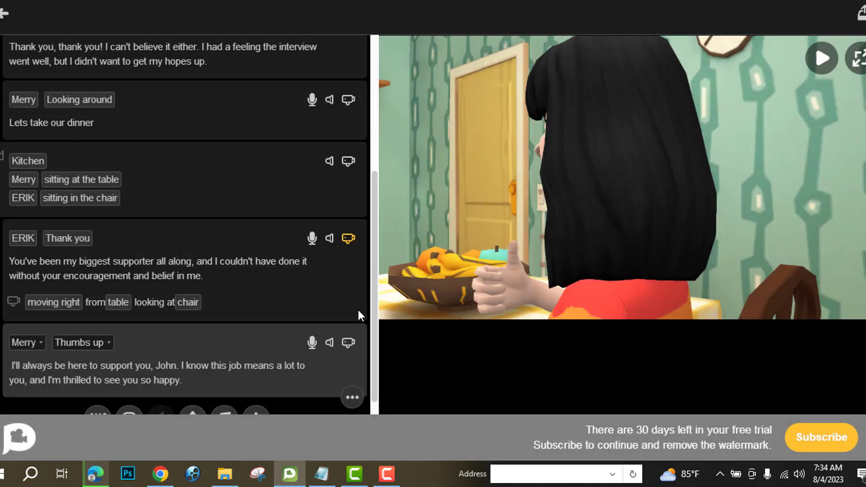
# - Enable a camera for the female character's "always be here to support you" line and keep it in dialogue mode
pyautogui.click(347, 342)
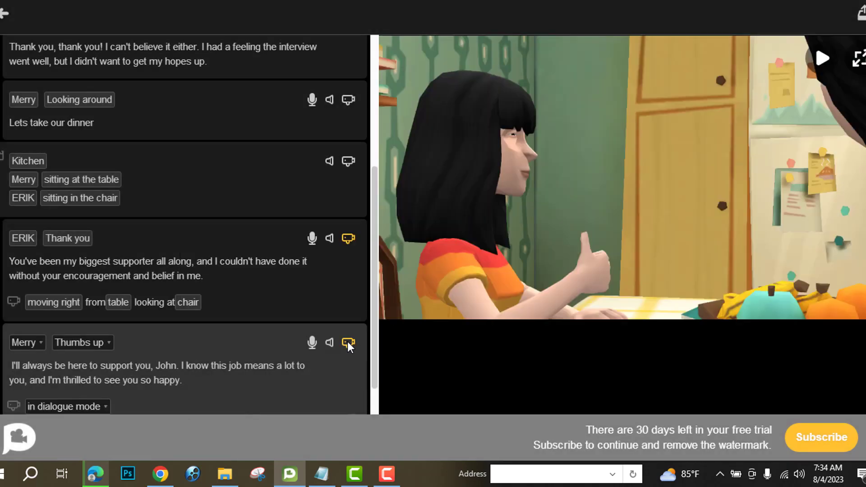
pyautogui.click(59, 408)
pyautogui.click(92, 273)
pyautogui.scroll(-2, 198, 367)
pyautogui.scroll(2, 235, 336)
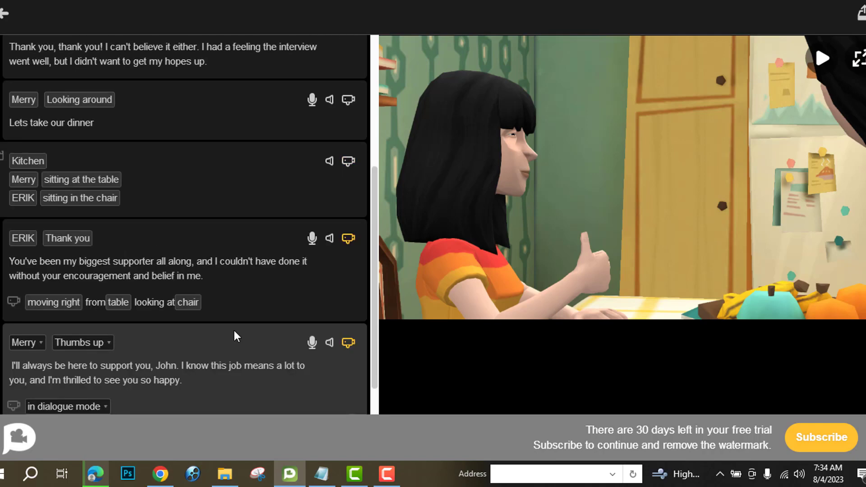
# - Switch to the browser, search for elevenlabs and open the ElevenLabs website
pyautogui.click(96, 473)
pyautogui.click(383, 15)
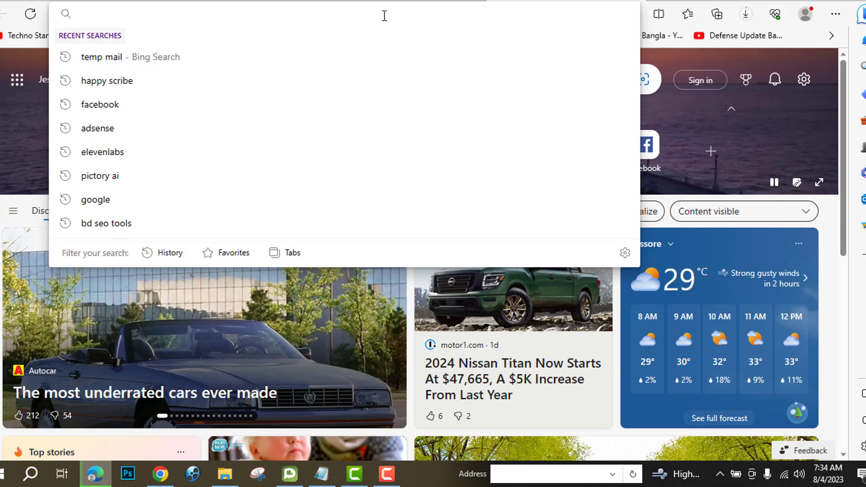
pyautogui.write('el')
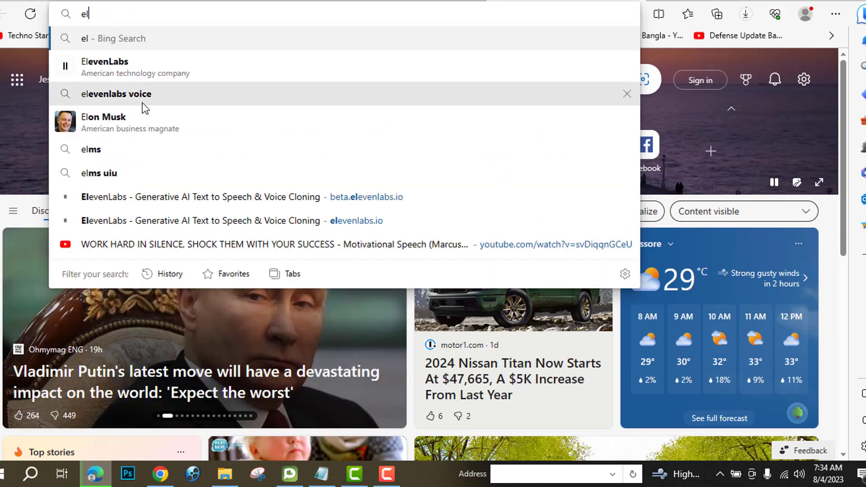
pyautogui.click(137, 77)
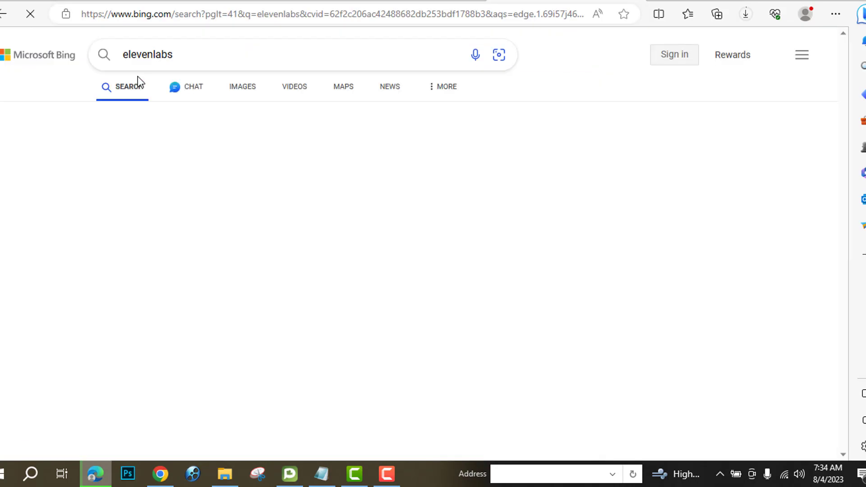
pyautogui.click(180, 189)
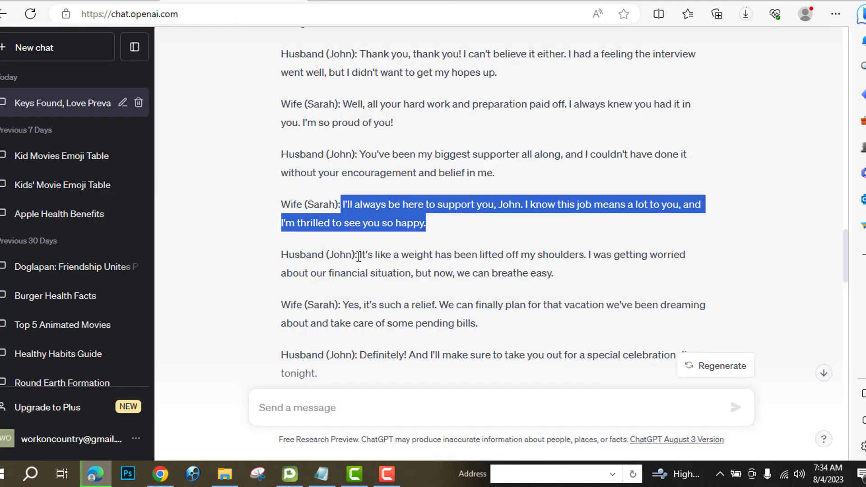
# - Copy the husband's "It's like a weight has been lifted" line from ChatGPT into ElevenLabs and download its speech in the premade/Adam voice
pyautogui.moveTo(360, 254); pyautogui.dragTo(589, 277)
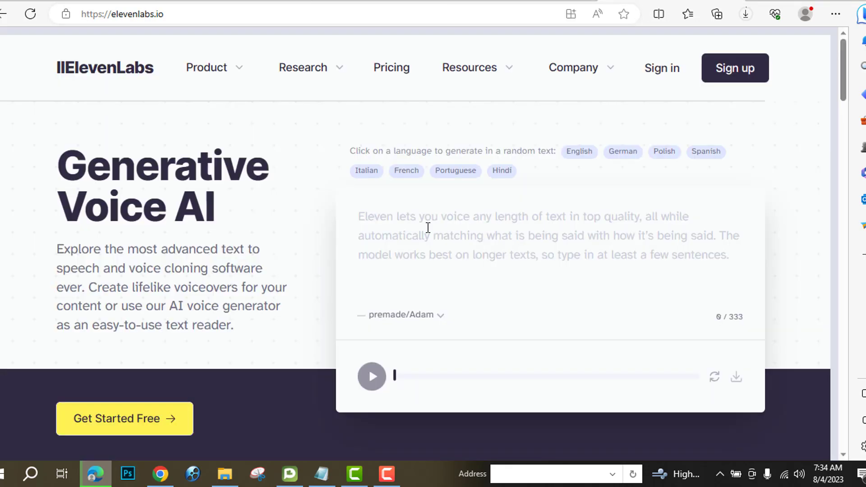
pyautogui.write("It's like a weight has been lifted off my shoulders. I was getting worried about our financial situation, but now, we can breathe easy.")
pyautogui.click(440, 315)
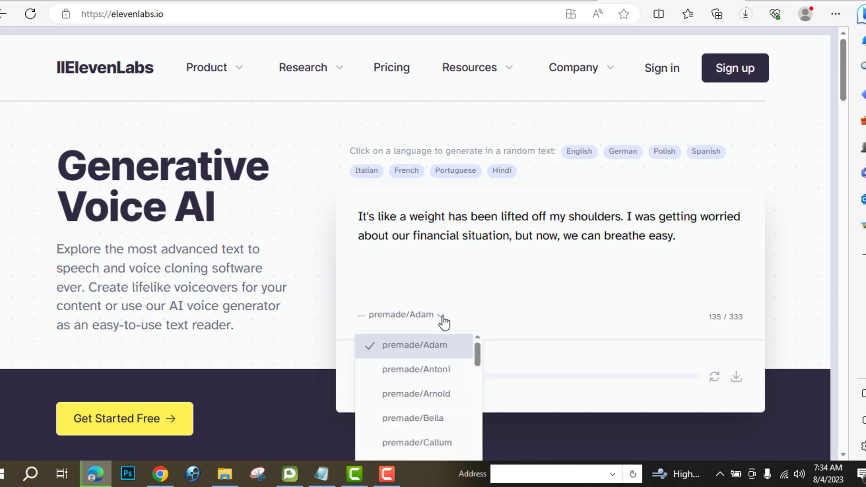
pyautogui.click(420, 344)
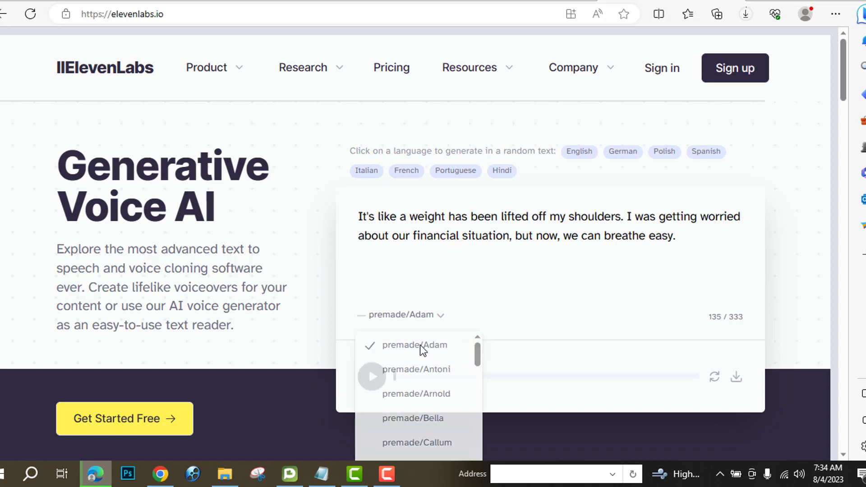
pyautogui.click(737, 381)
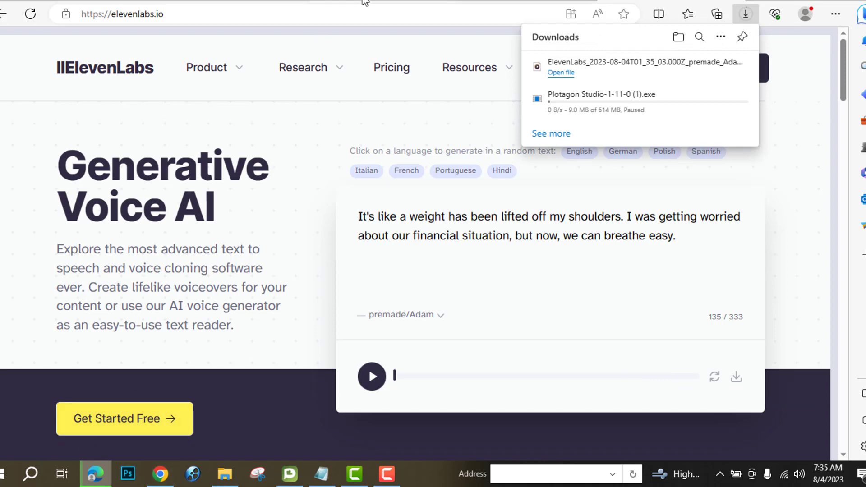
# - Add a Plotagon Studio dialogue entry for the male character with the "It's like a weight has been lifted off my shoulders" line
pyautogui.click(290, 473)
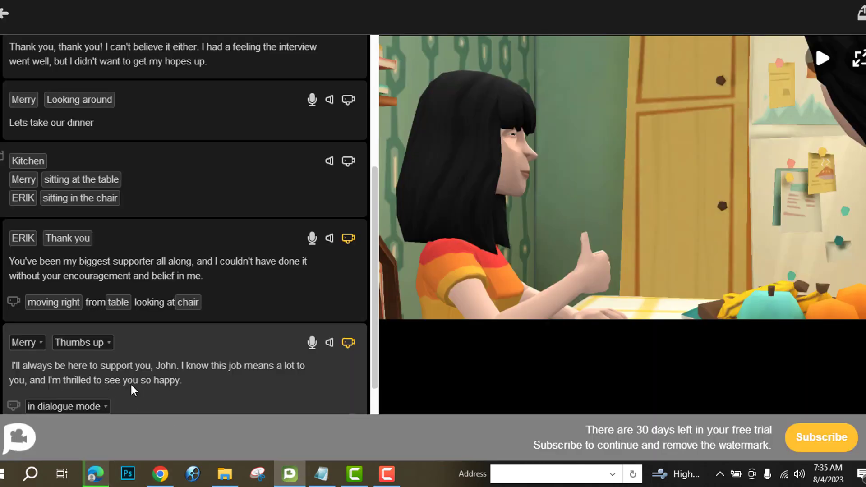
pyautogui.scroll(-3, 131, 384)
pyautogui.click(127, 314)
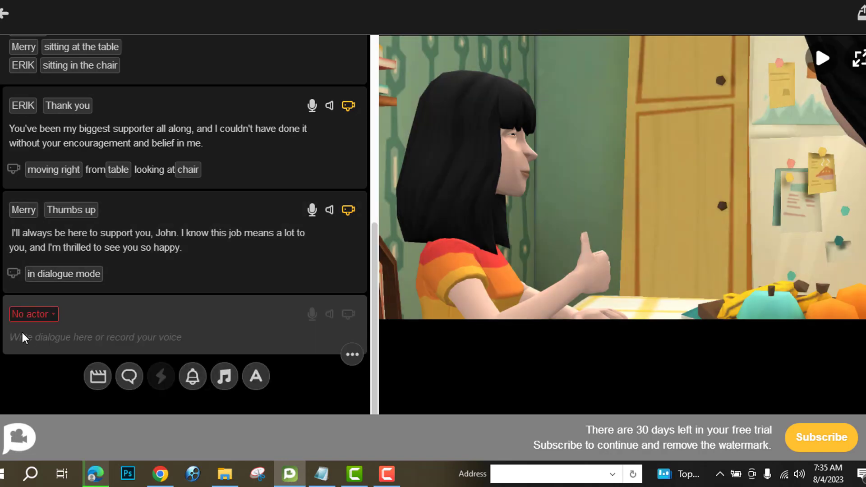
pyautogui.click(23, 337)
pyautogui.write("It's like a weight has been lifted off my shoulders. I was getting worried about our financial situation, but now, we can breathe easy.")
pyautogui.click(38, 315)
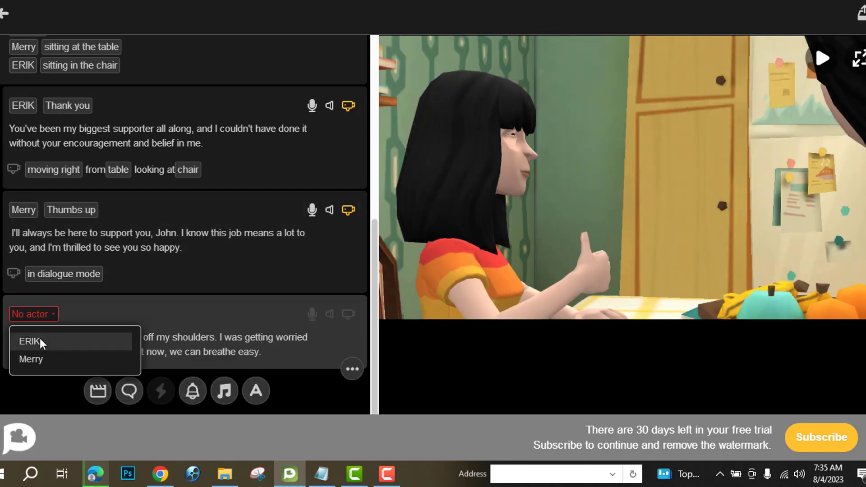
pyautogui.click(40, 338)
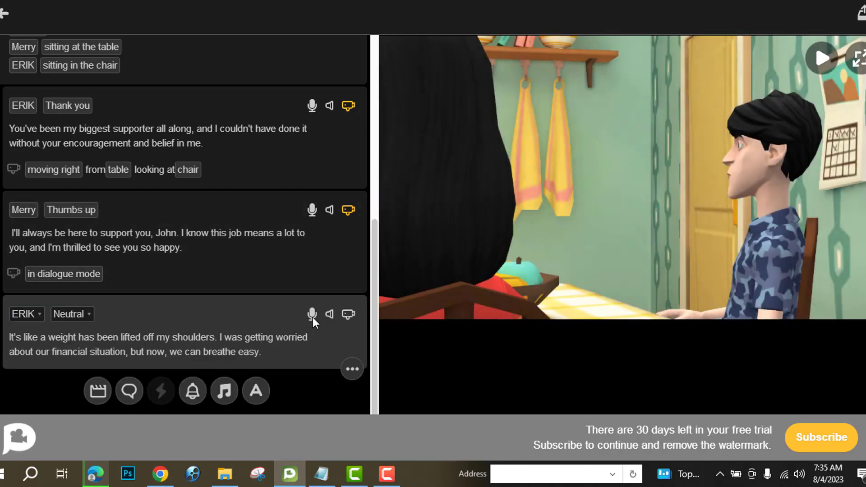
# - Import the downloaded ElevenLabs MP3 from Downloads as the voice for the male character's "weight has been lifted" line
pyautogui.click(311, 314)
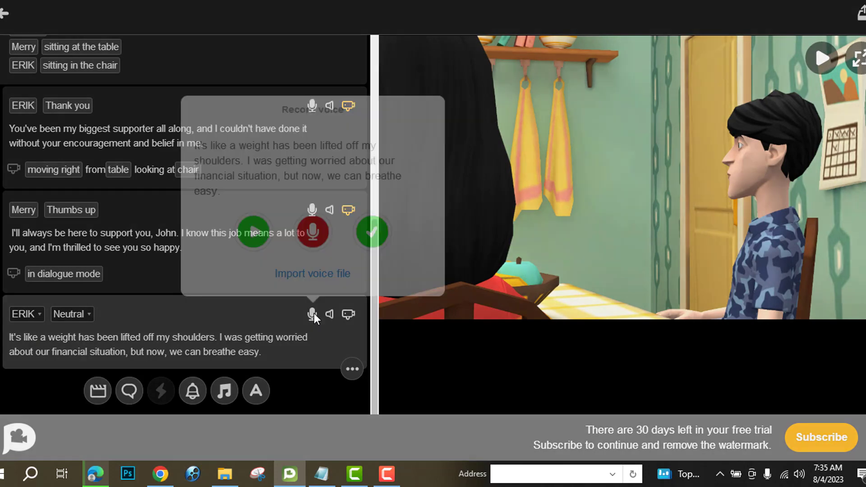
pyautogui.click(309, 274)
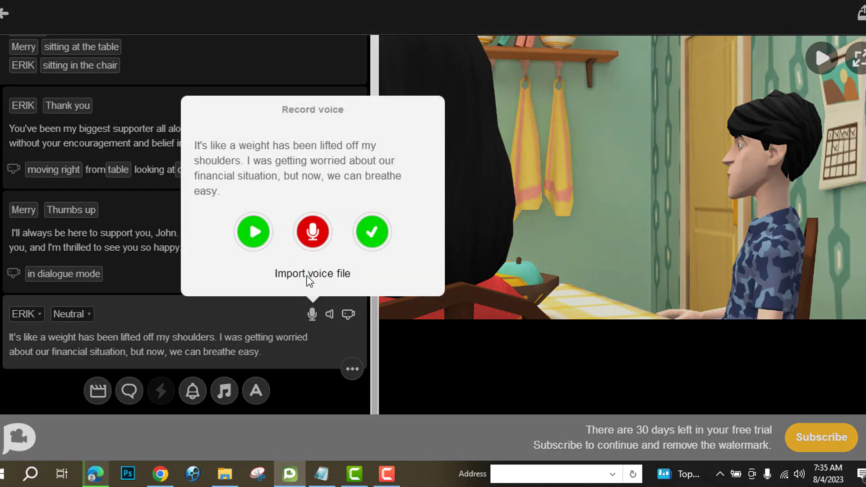
pyautogui.click(144, 97)
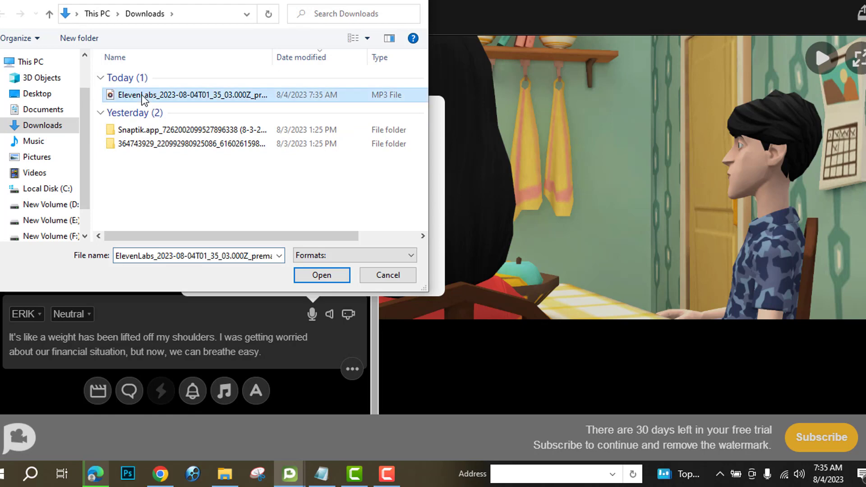
pyautogui.click(311, 276)
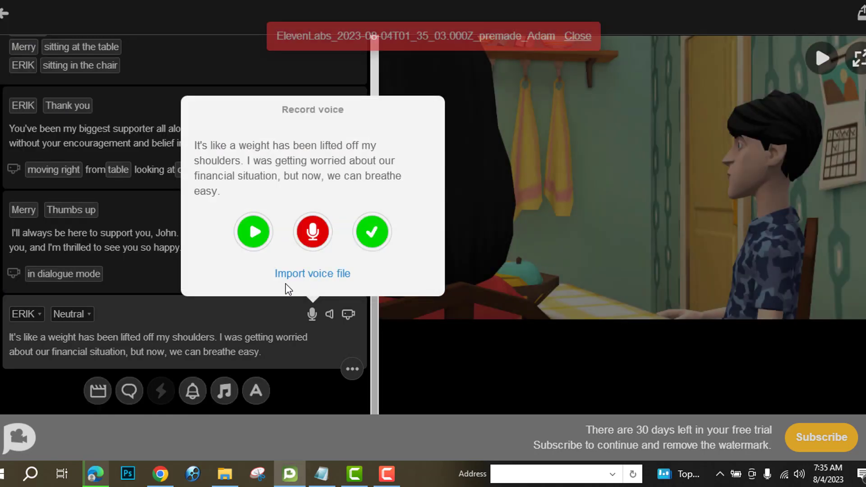
pyautogui.click(371, 232)
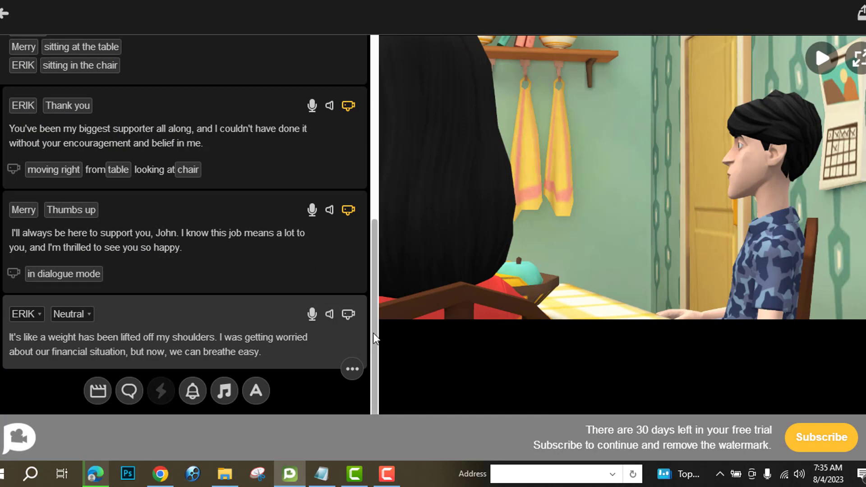
# - Render the whole video at 1080p with embedded subtitles and review the exported file in the media player
pyautogui.moveTo(372, 333); pyautogui.dragTo(399, 103)
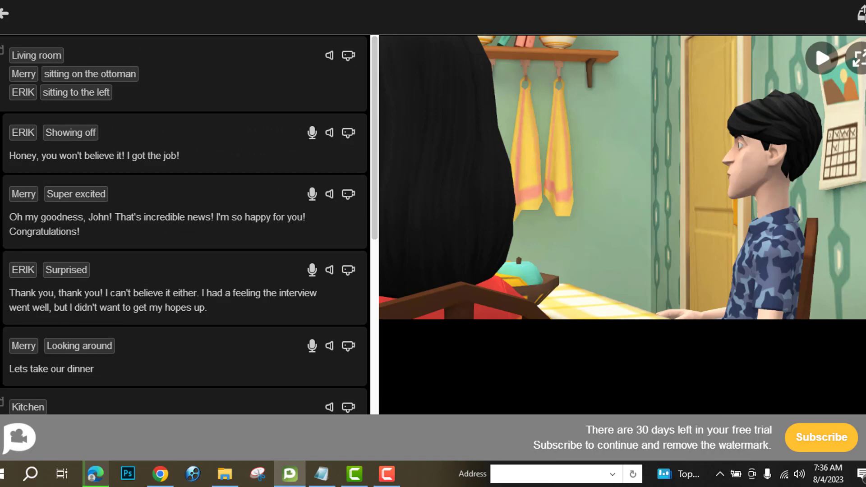
pyautogui.click(860, 14)
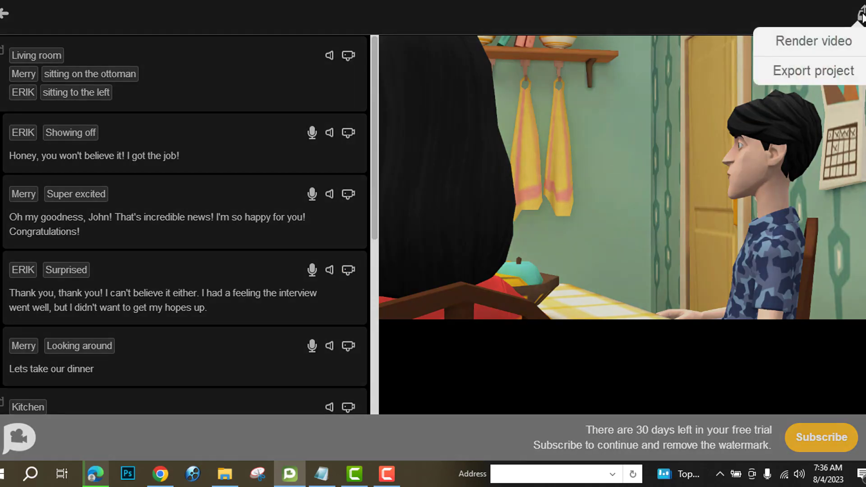
pyautogui.click(796, 43)
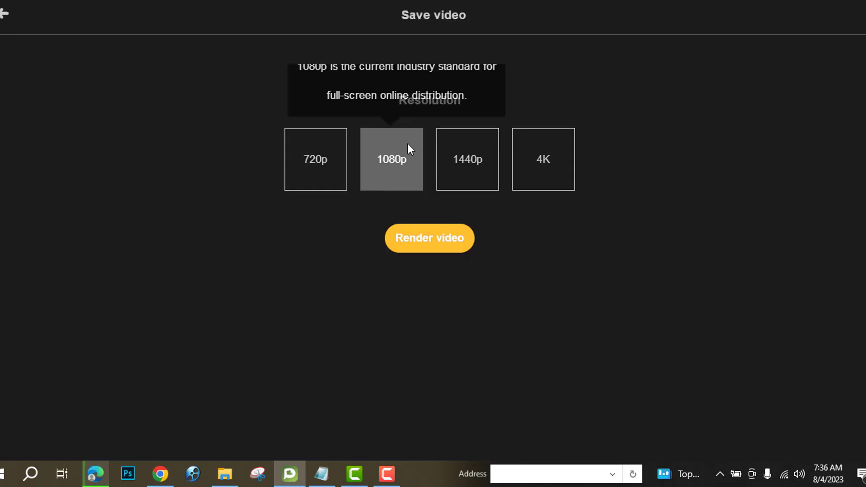
pyautogui.click(416, 242)
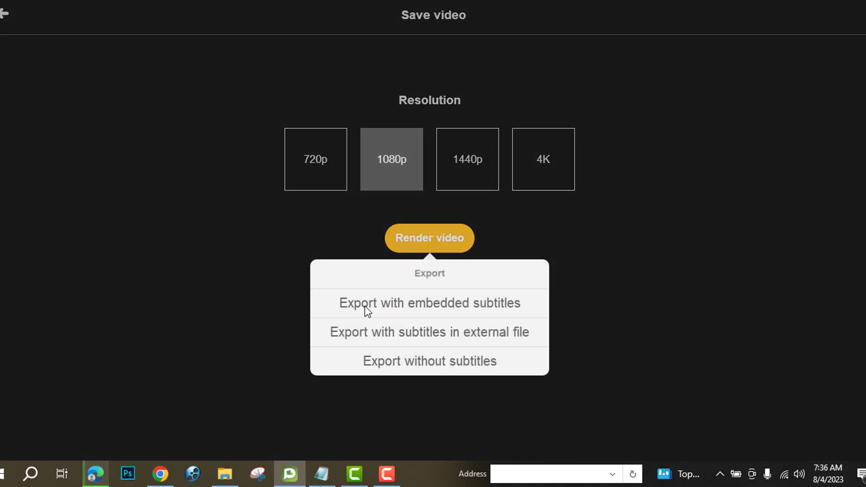
pyautogui.click(429, 306)
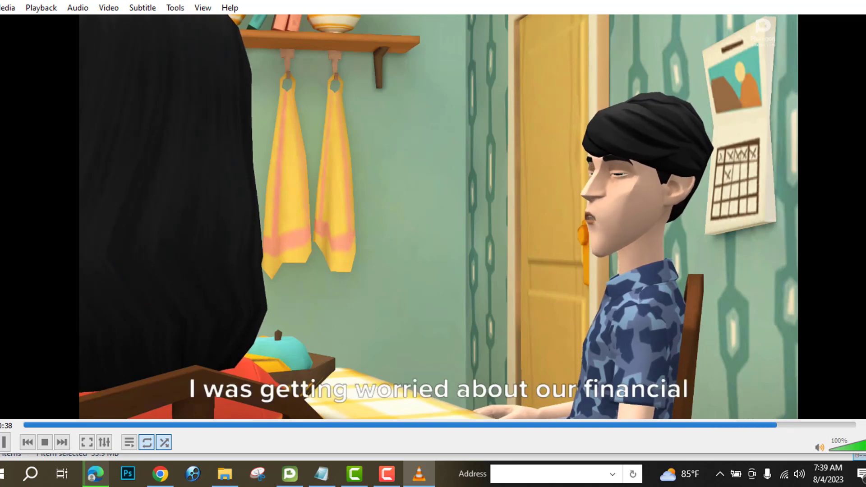
pyautogui.press('space')
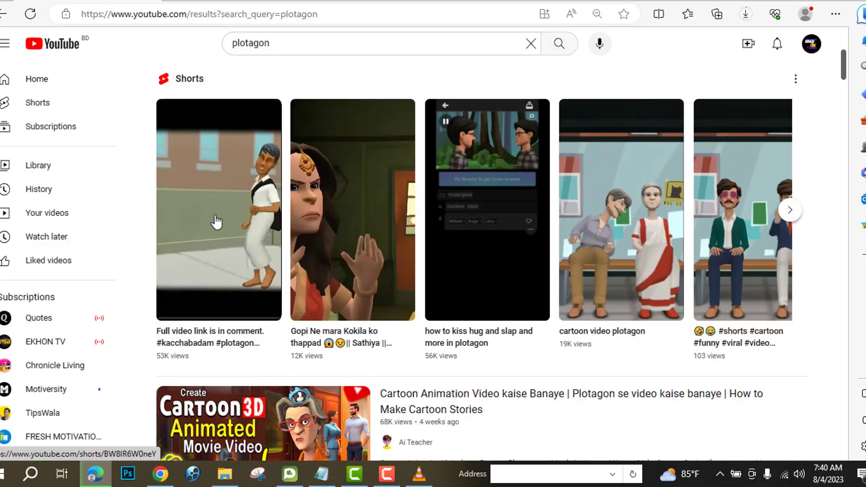
# - Browse the Shorts among YouTube's search results for "plotagon" in the browser
pyautogui.click(789, 210)
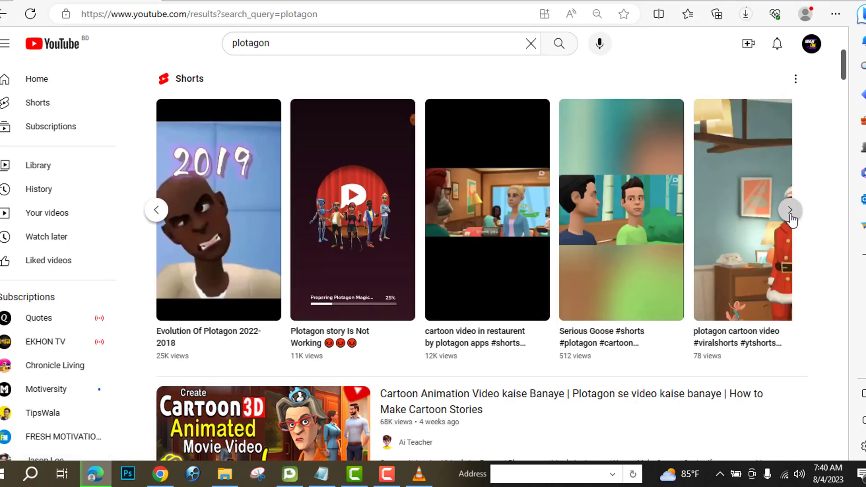
pyautogui.click(789, 210)
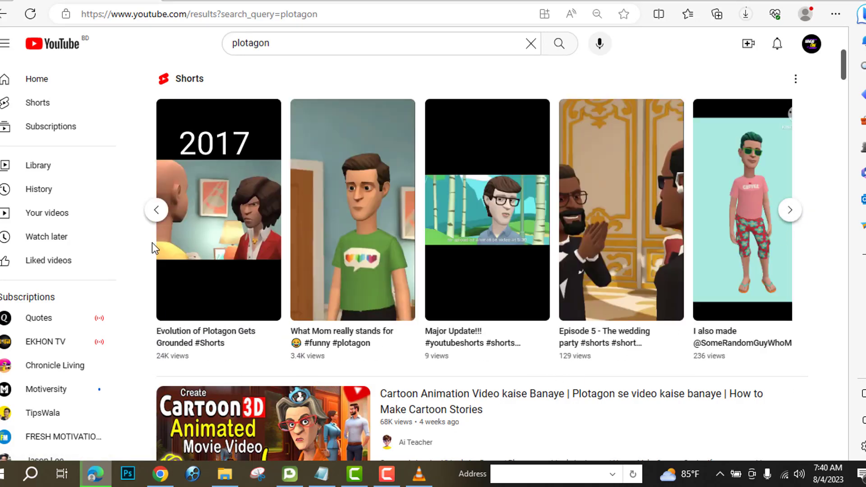
pyautogui.click(156, 211)
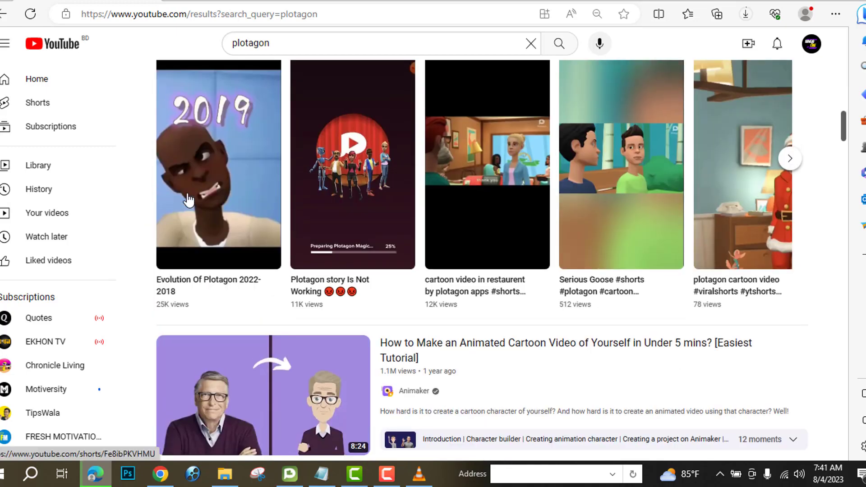